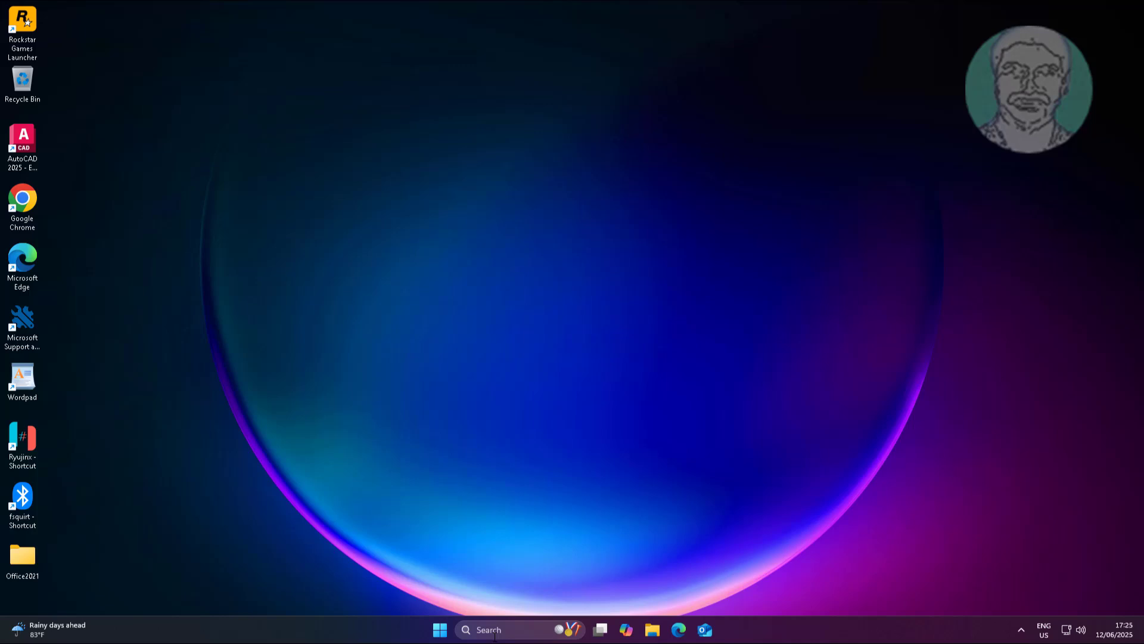
Step: Search Windows for "services" and open the Services management console
click(496, 633)
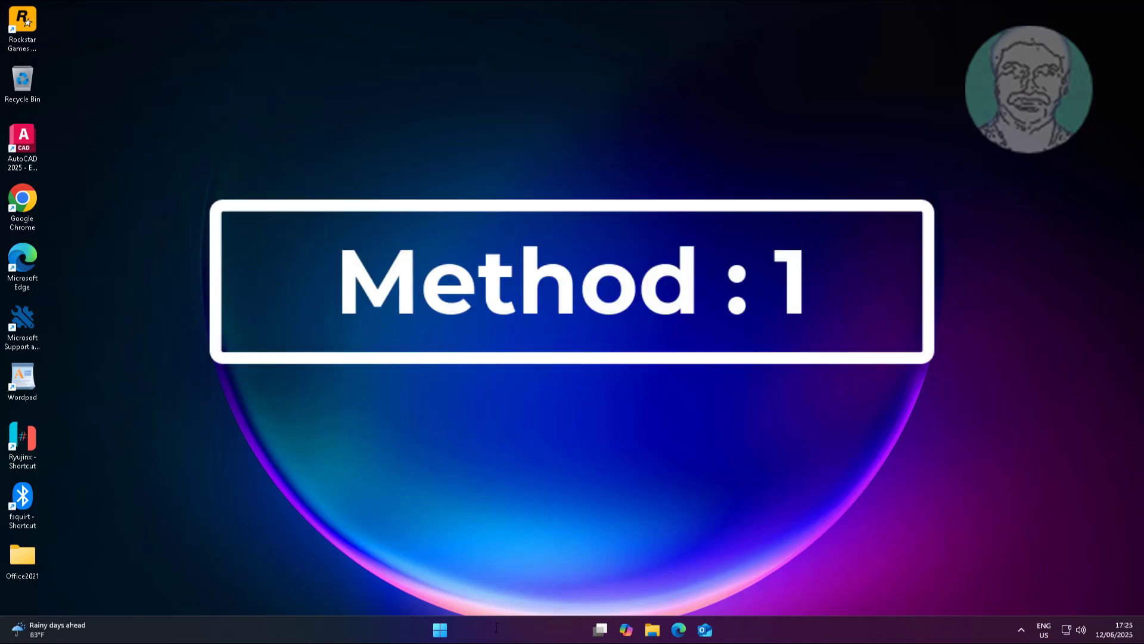
text(services)
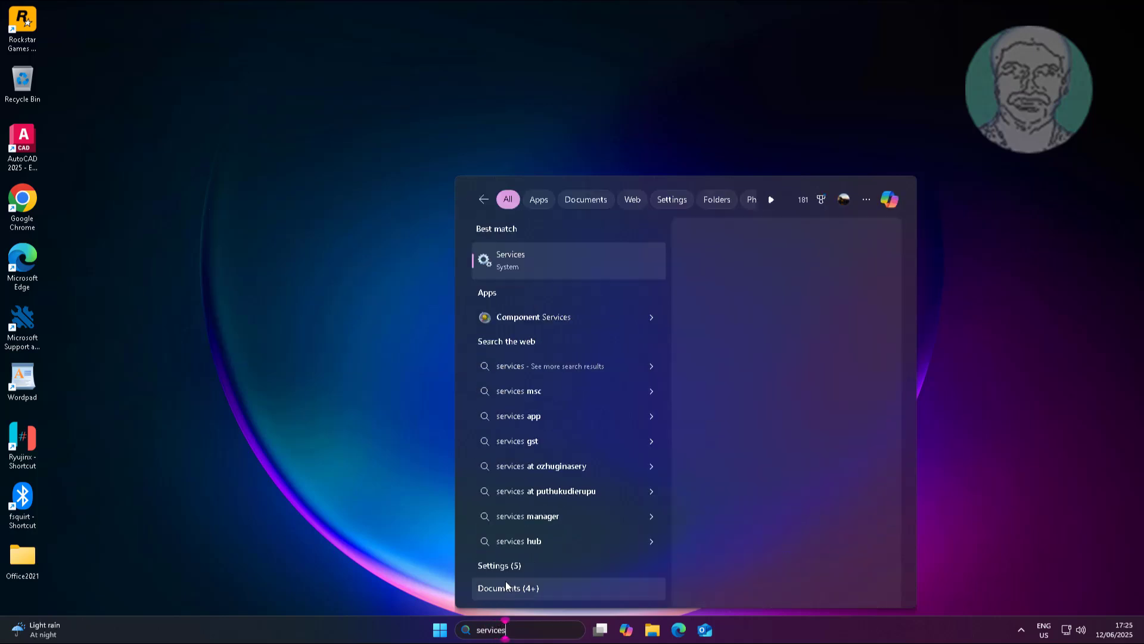
click(531, 268)
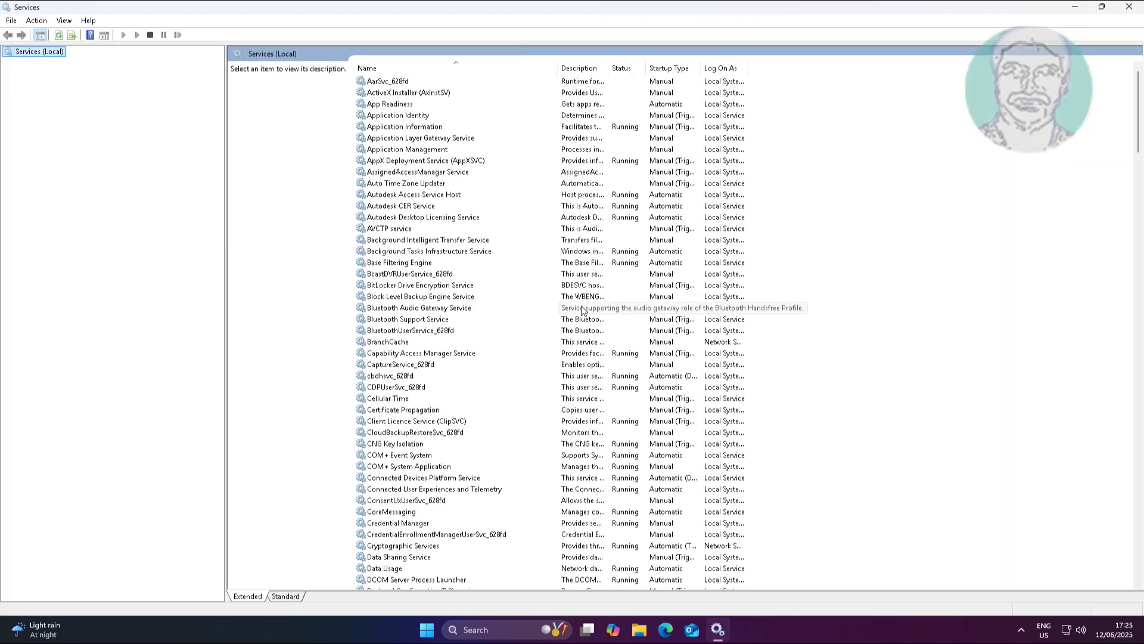
Step: Set the App Readiness service's startup type to Automatic, start the service and apply the settings
click(416, 106)
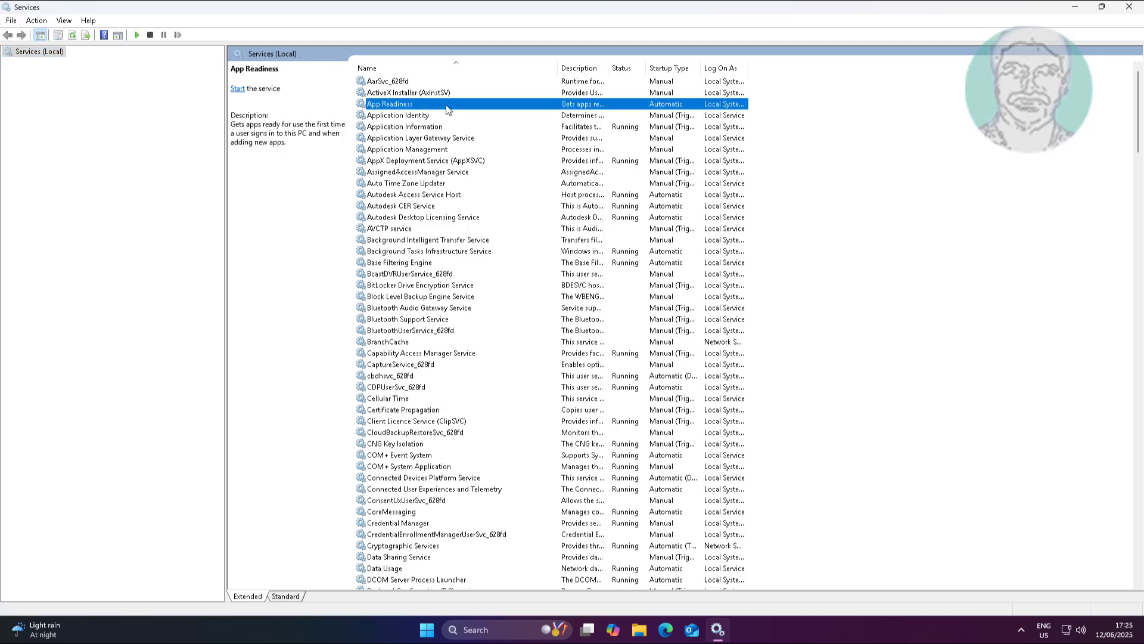
double_click(448, 109)
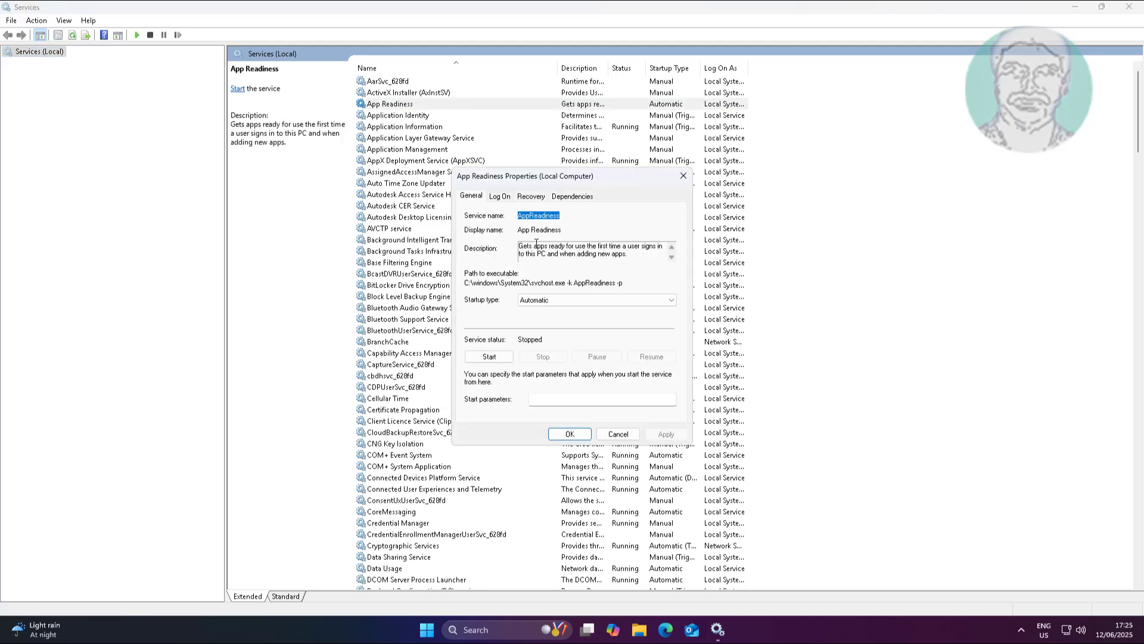
click(559, 308)
click(532, 292)
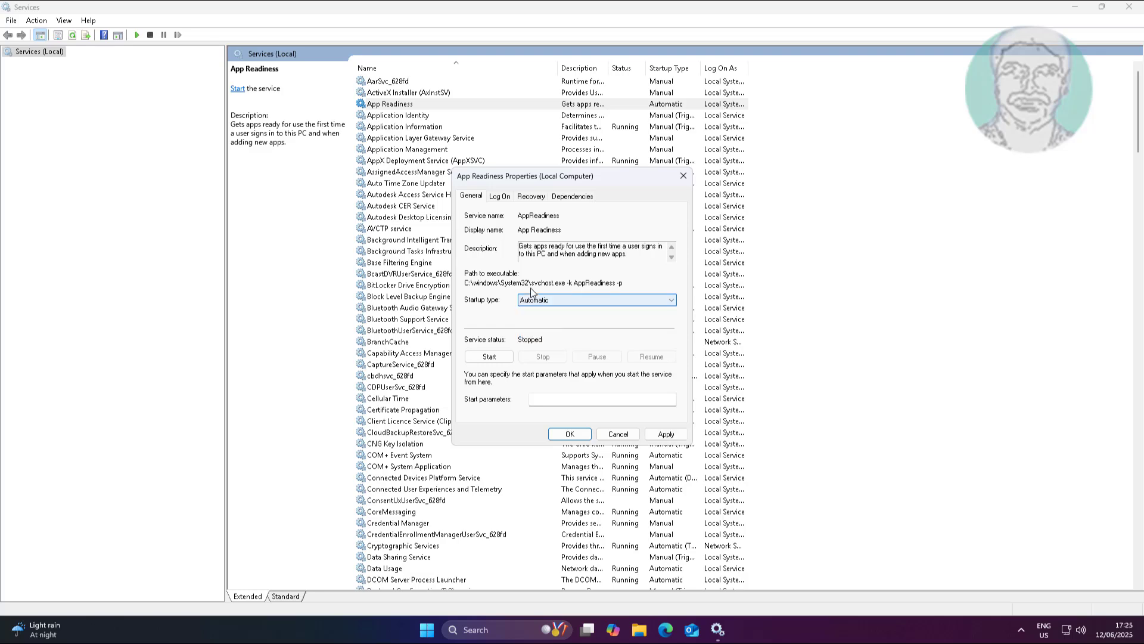
click(508, 355)
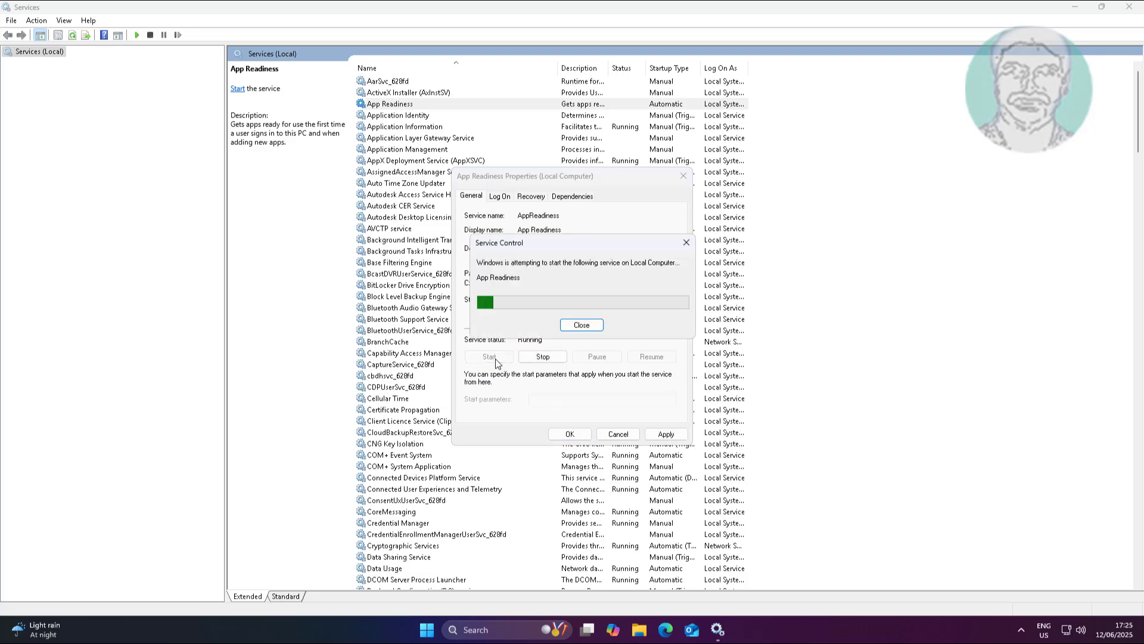
click(666, 434)
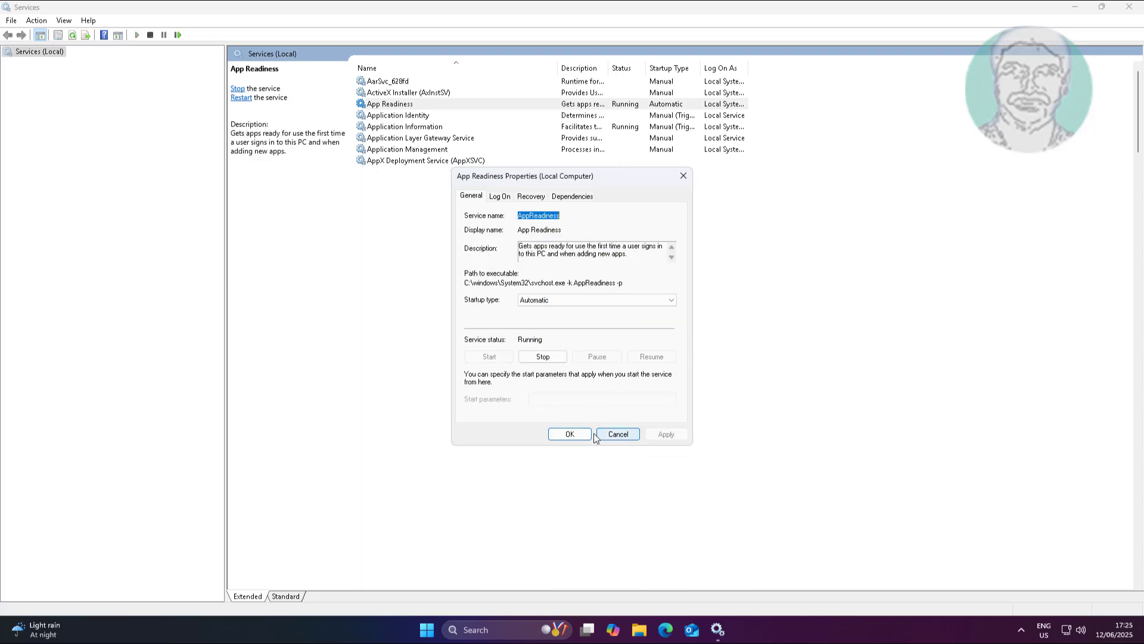
click(571, 434)
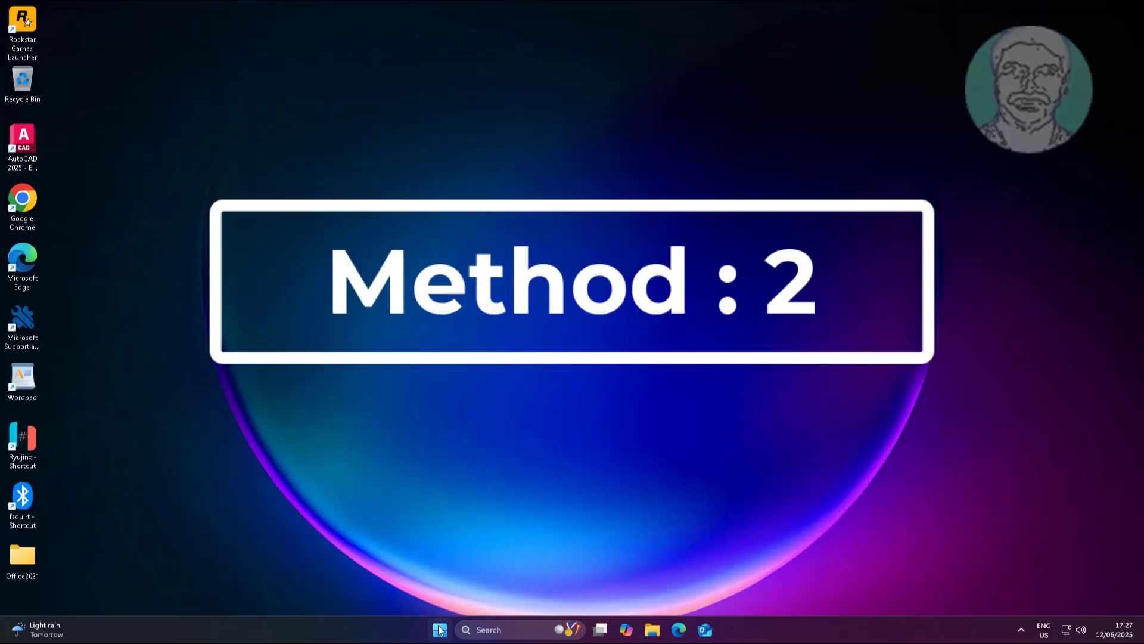
Step: Open the Windows Settings page listing the other trouble-shooters under System > Troubleshoot
click(440, 628)
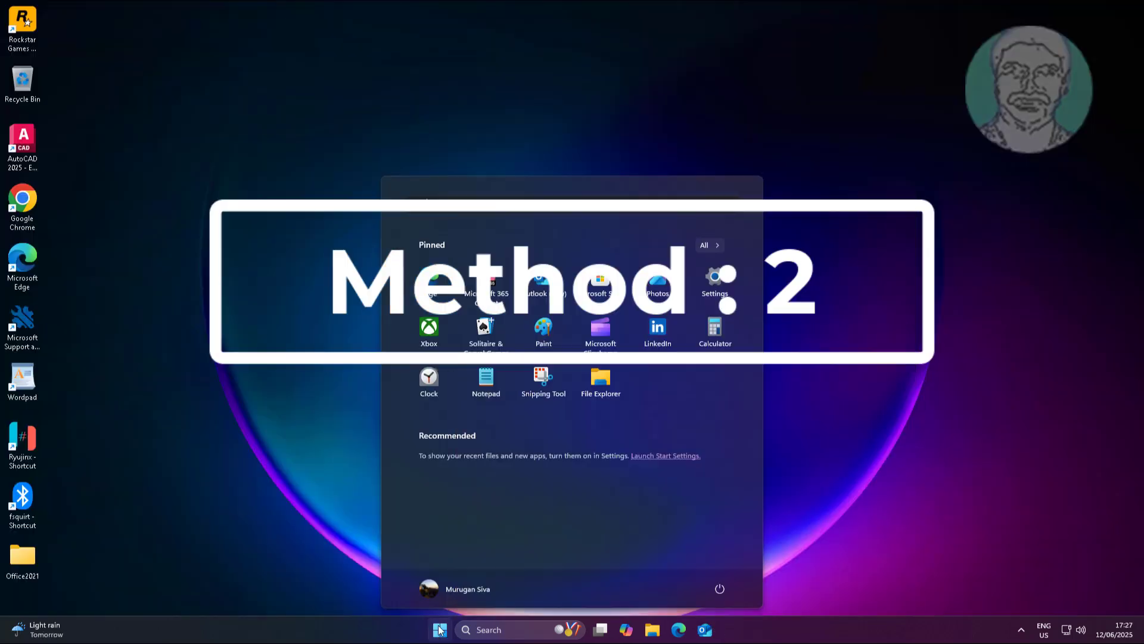
click(725, 287)
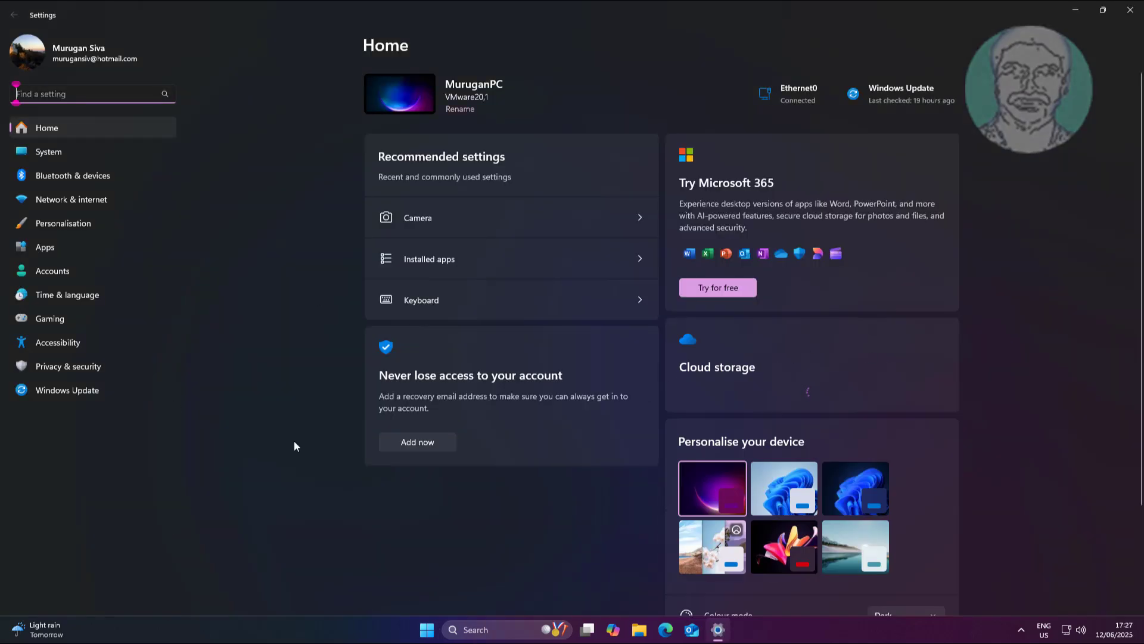
click(55, 158)
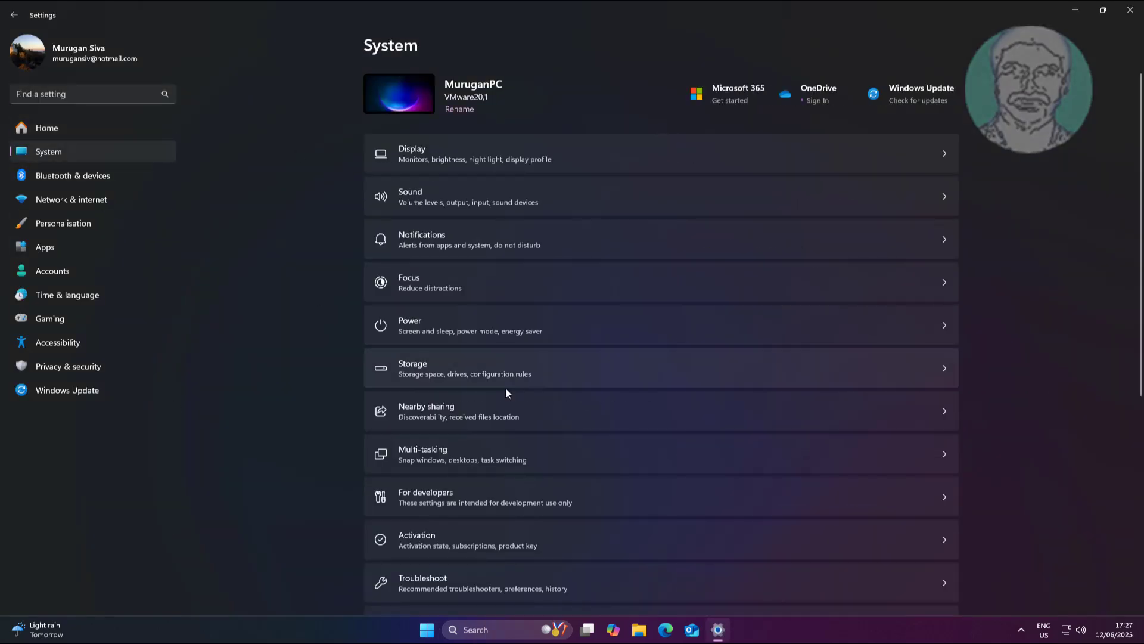
scroll(548, 409, down, 1)
click(452, 497)
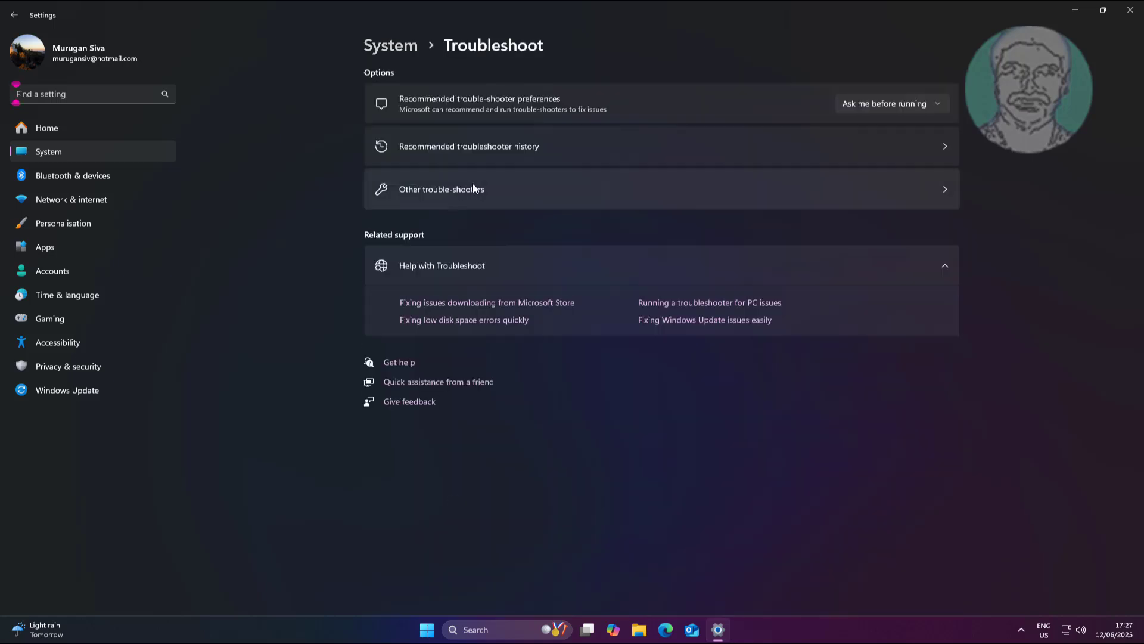
click(505, 188)
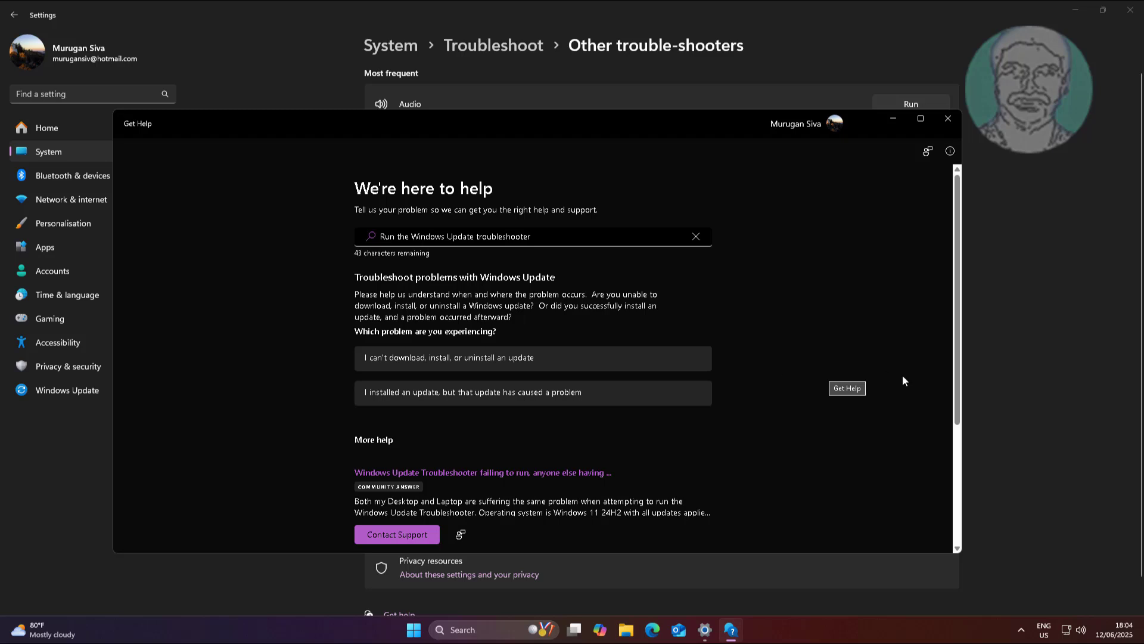
Step: Run the Windows Update automated diagnostic for updates that can't be downloaded, installed or uninstalled, answer that it solved the problem, and close Get Help
click(519, 370)
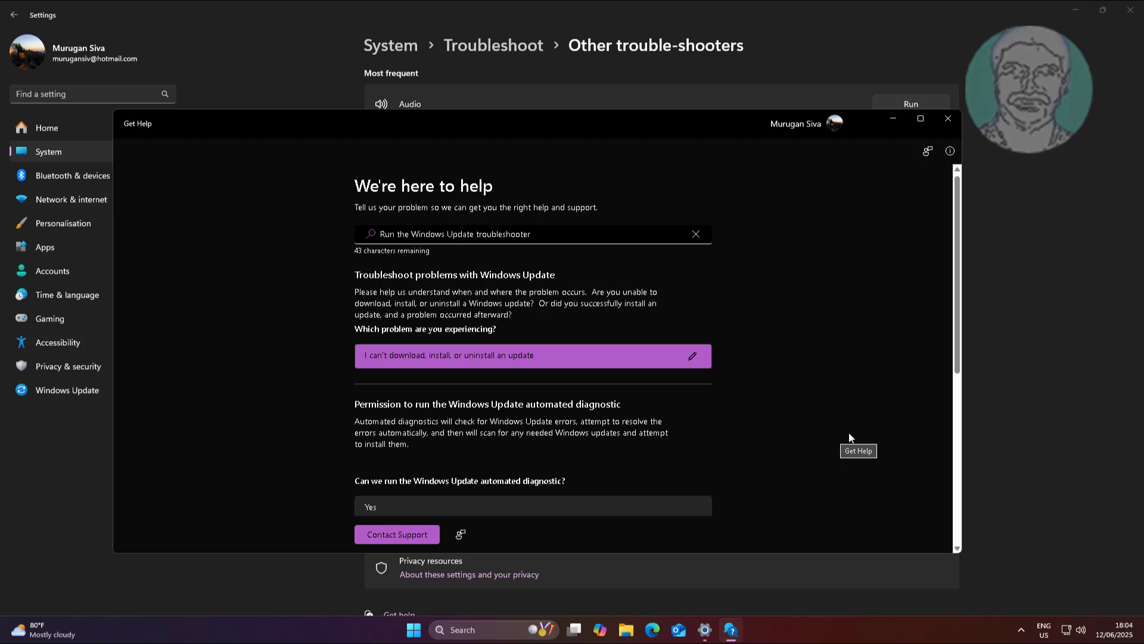
click(660, 451)
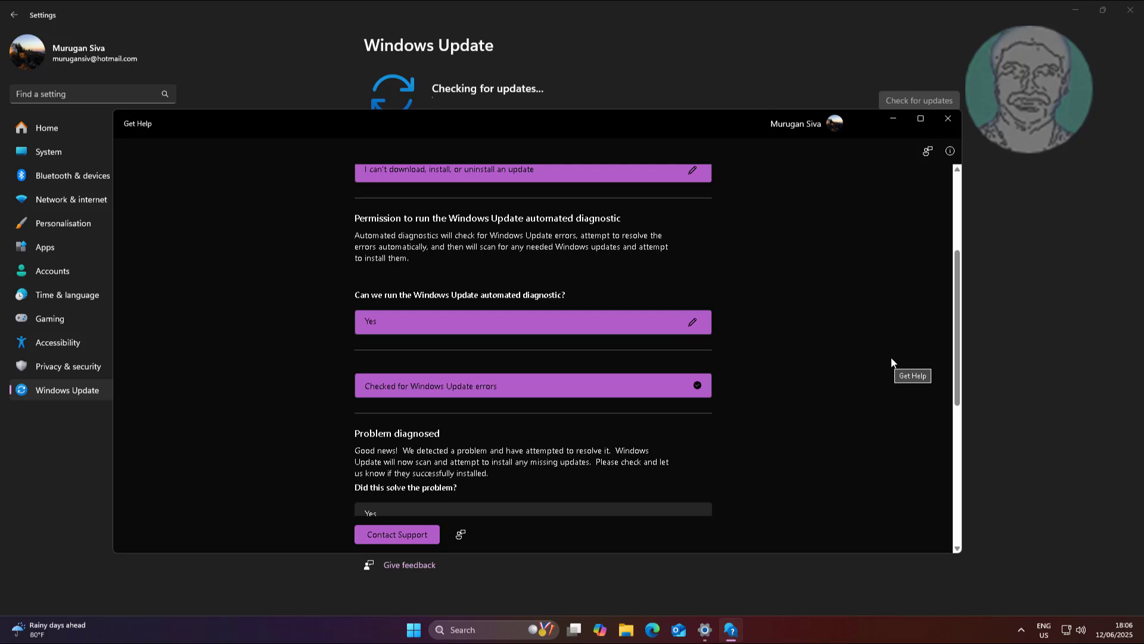
click(409, 402)
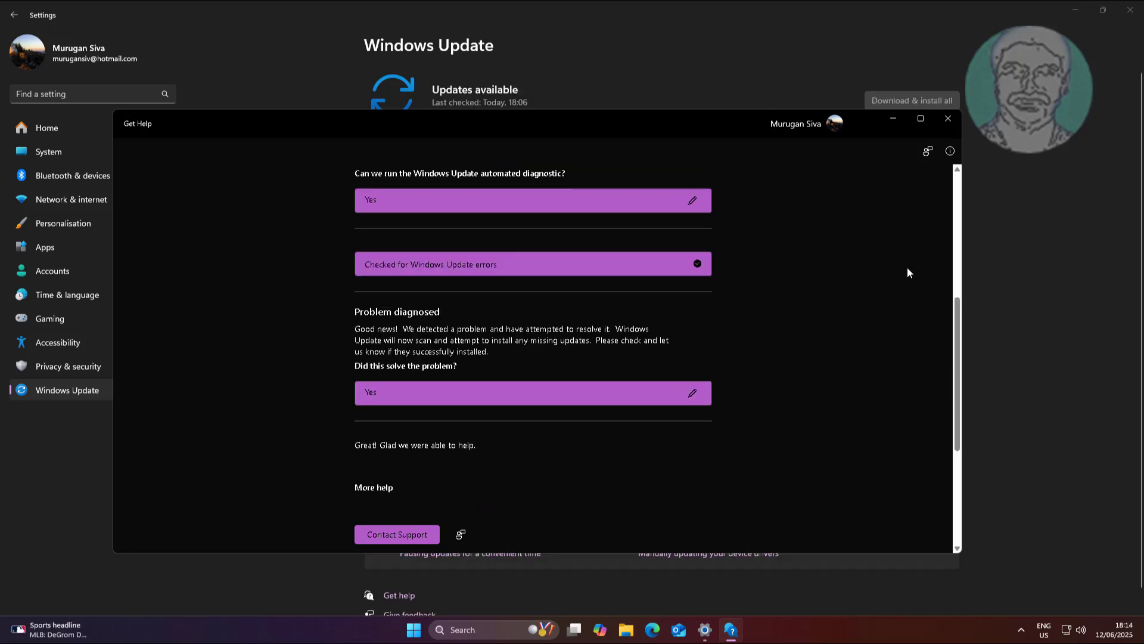
click(945, 119)
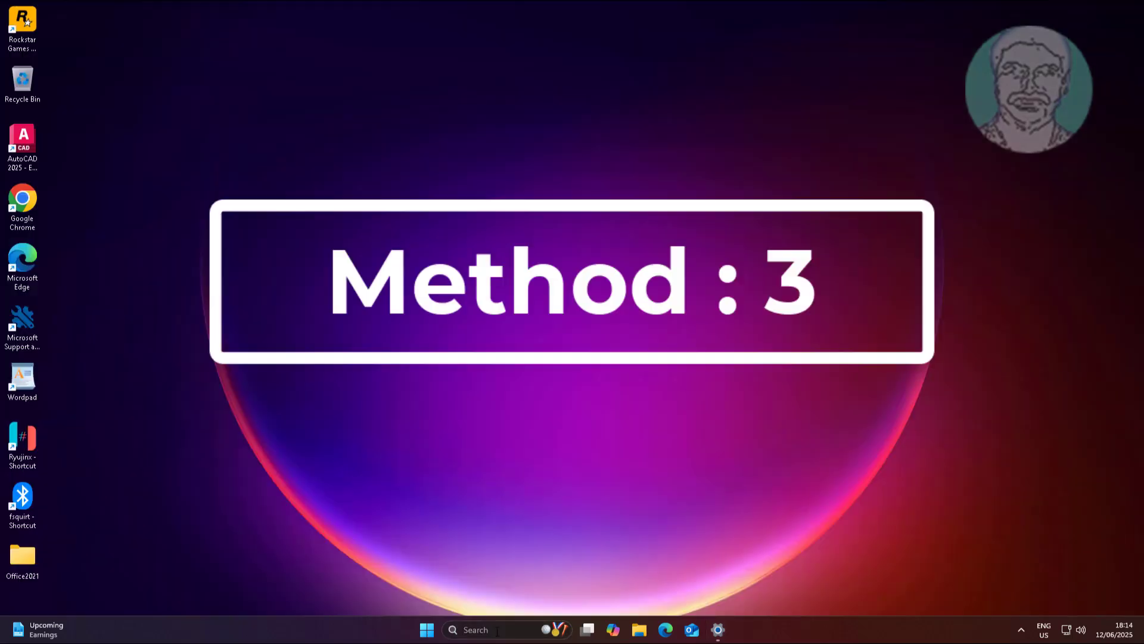
Step: Reopen the Services management console by searching Windows for "services"
click(497, 630)
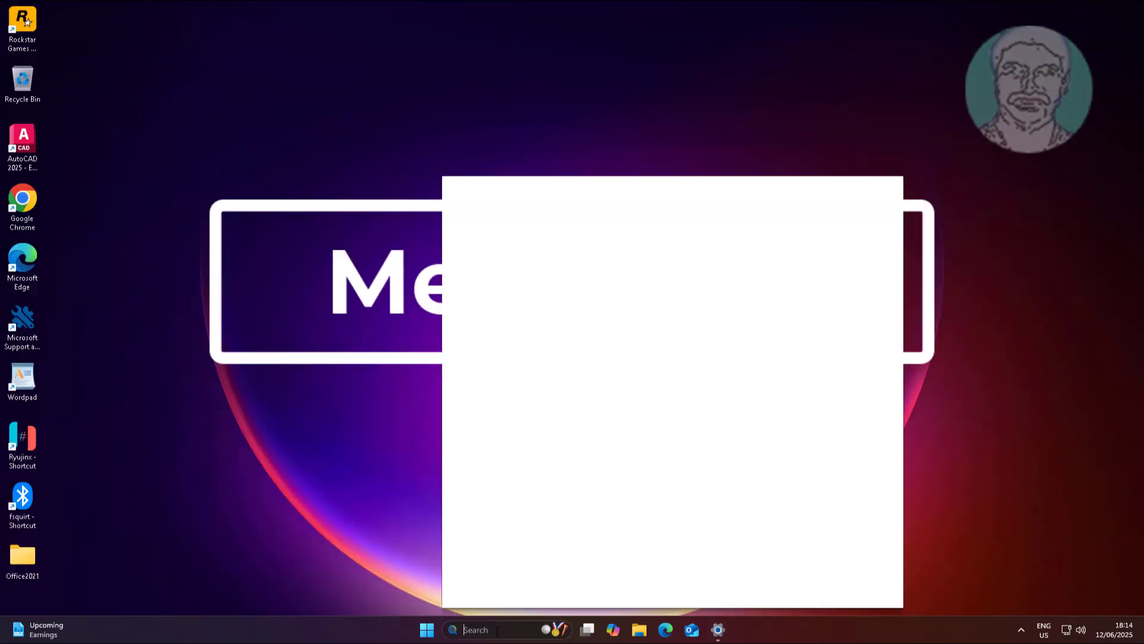
text(services)
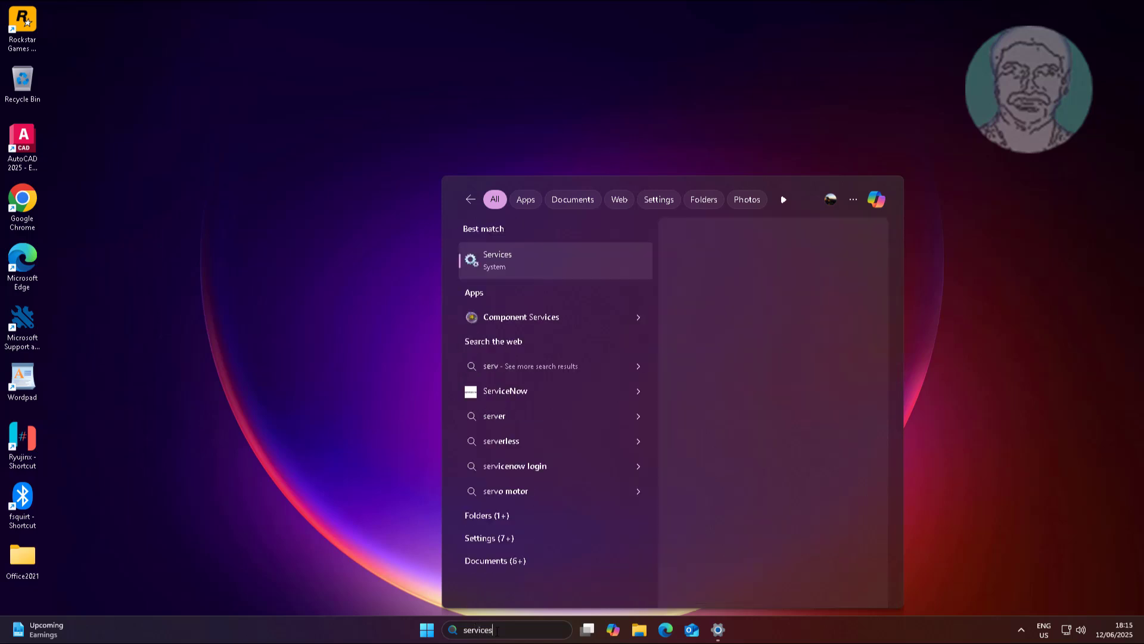
click(524, 262)
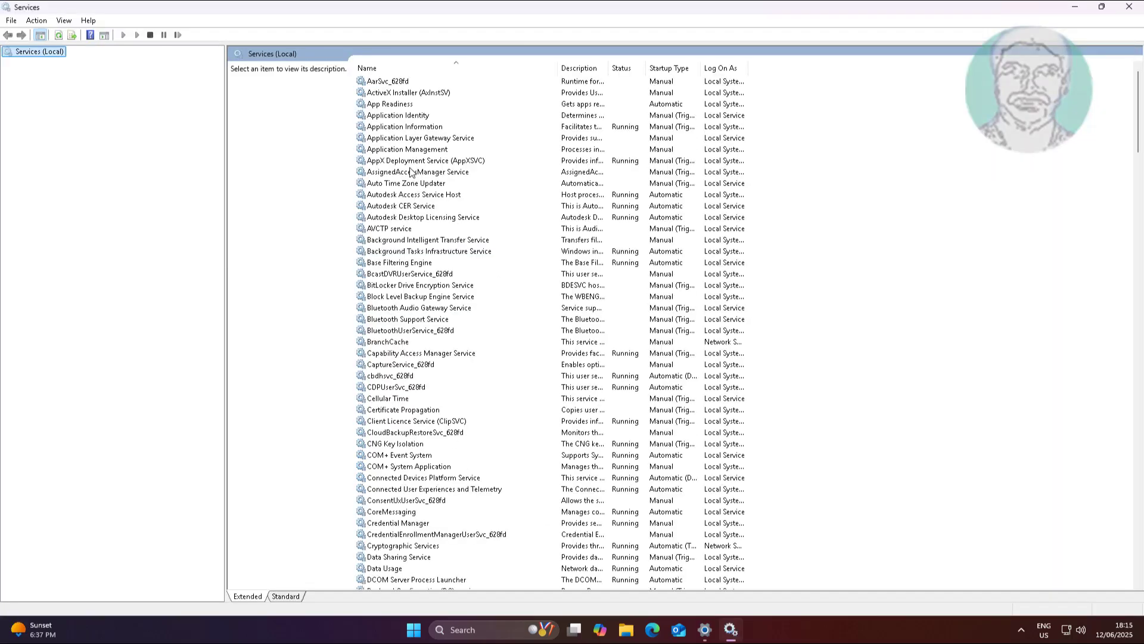
Step: Set the Background Intelligent Transfer Service to Automatic startup, start the service and apply the settings
click(429, 239)
double_click(429, 239)
click(581, 300)
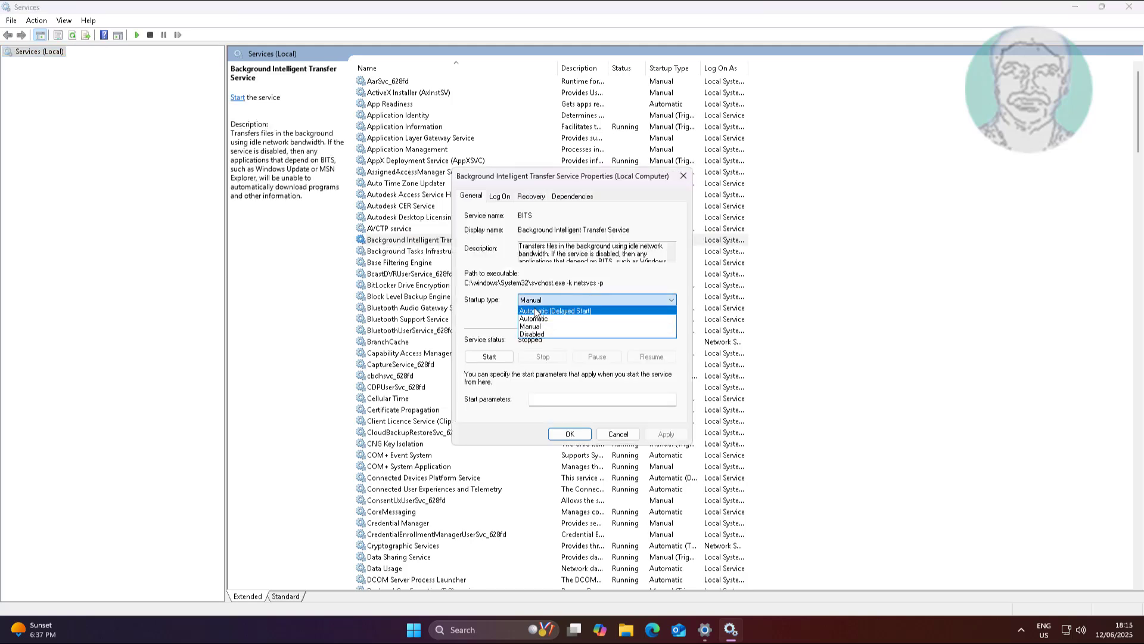
click(539, 319)
click(490, 356)
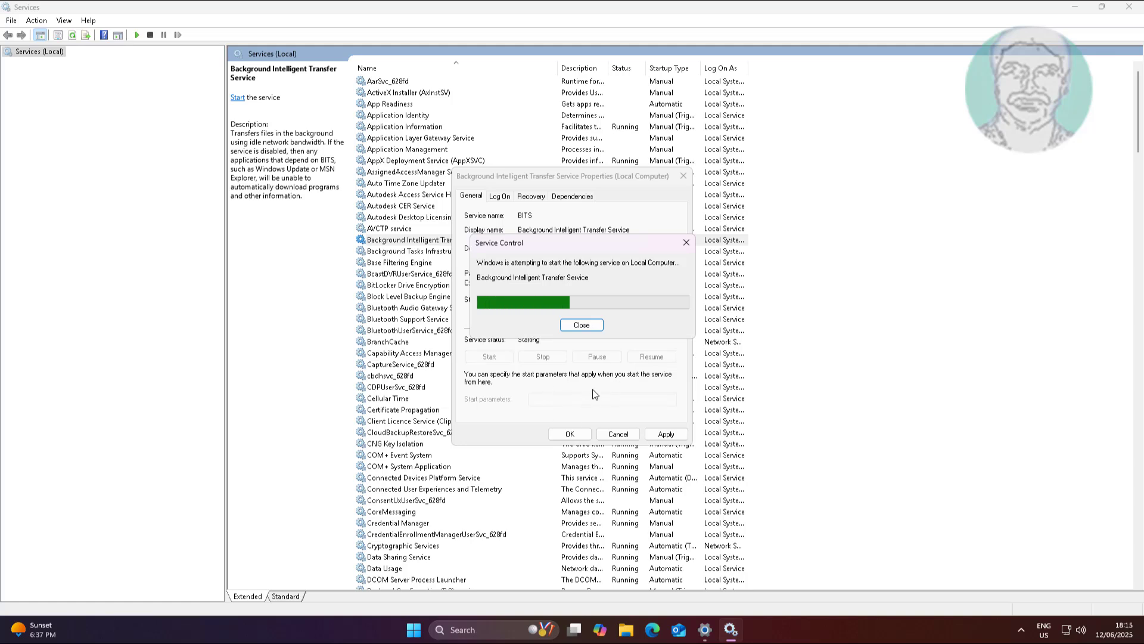
click(666, 434)
click(570, 434)
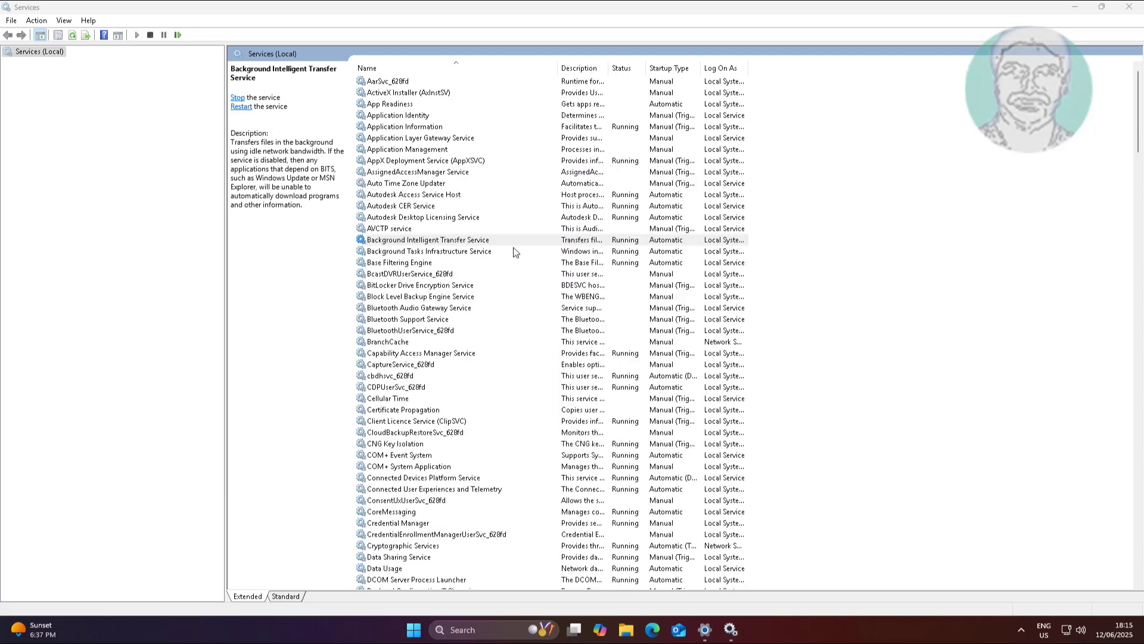
Step: Set the startup type of Cryptographic Services to Automatic and accept its properties
click(426, 239)
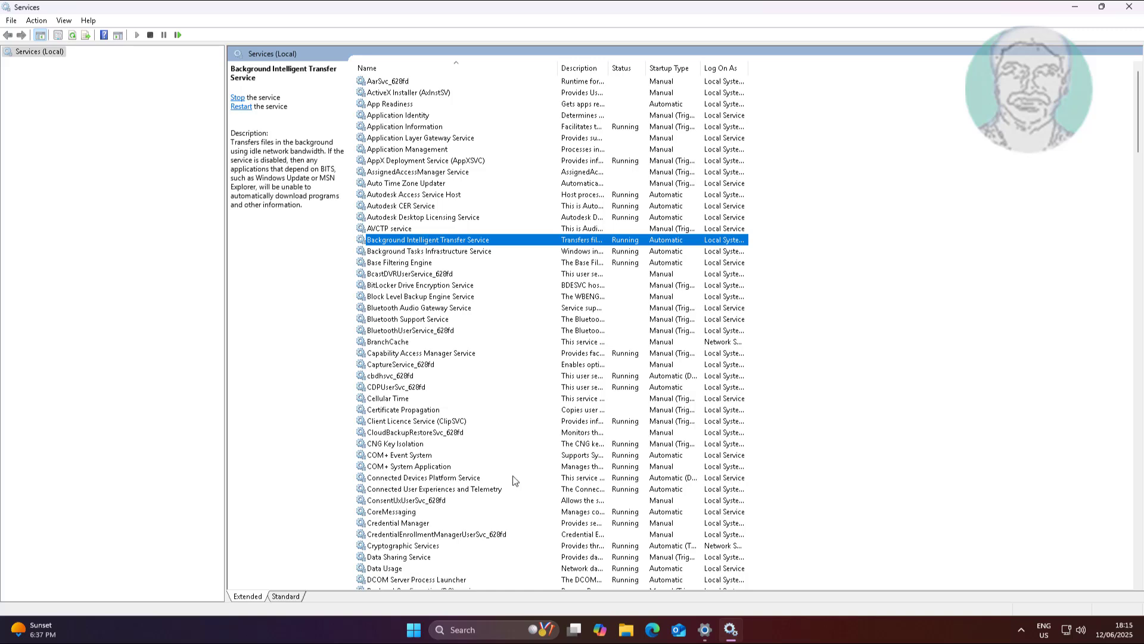
click(436, 547)
double_click(437, 547)
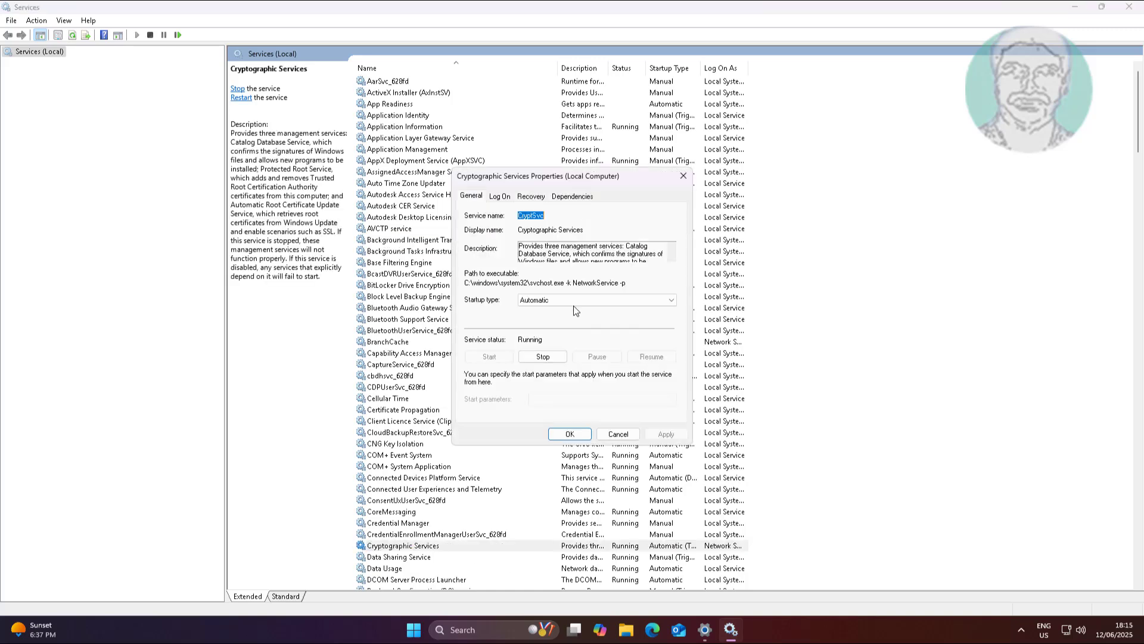
click(555, 300)
click(556, 321)
click(570, 434)
Step: Check that the Windows Update service's startup type is Automatic, accept its properties and close the Services console
key(w)
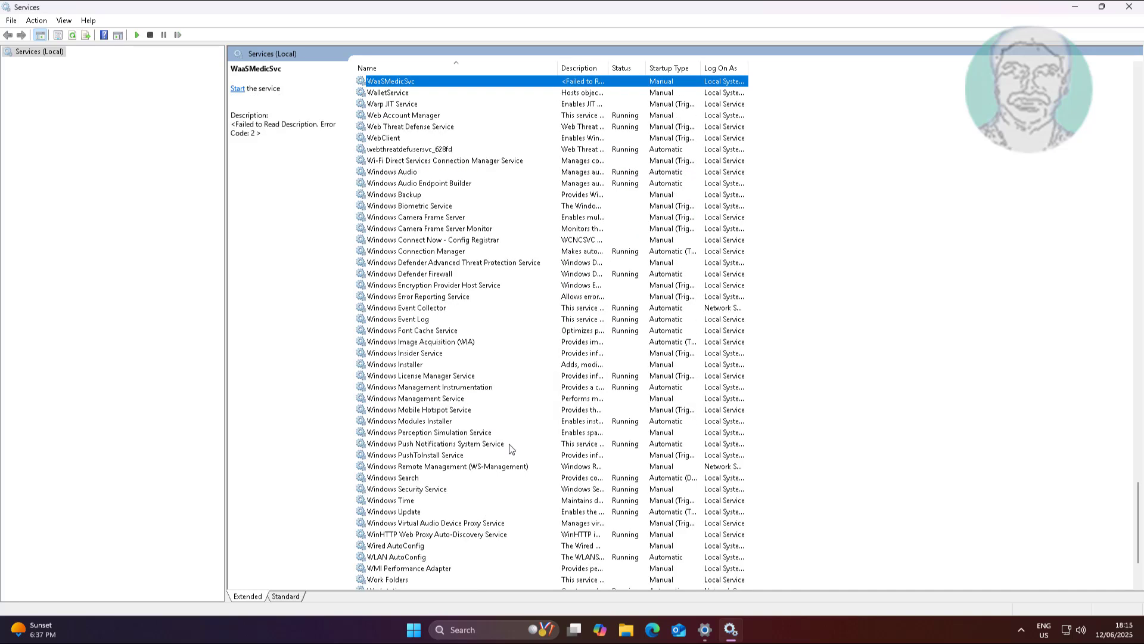
scroll(501, 453, down, 7)
double_click(405, 410)
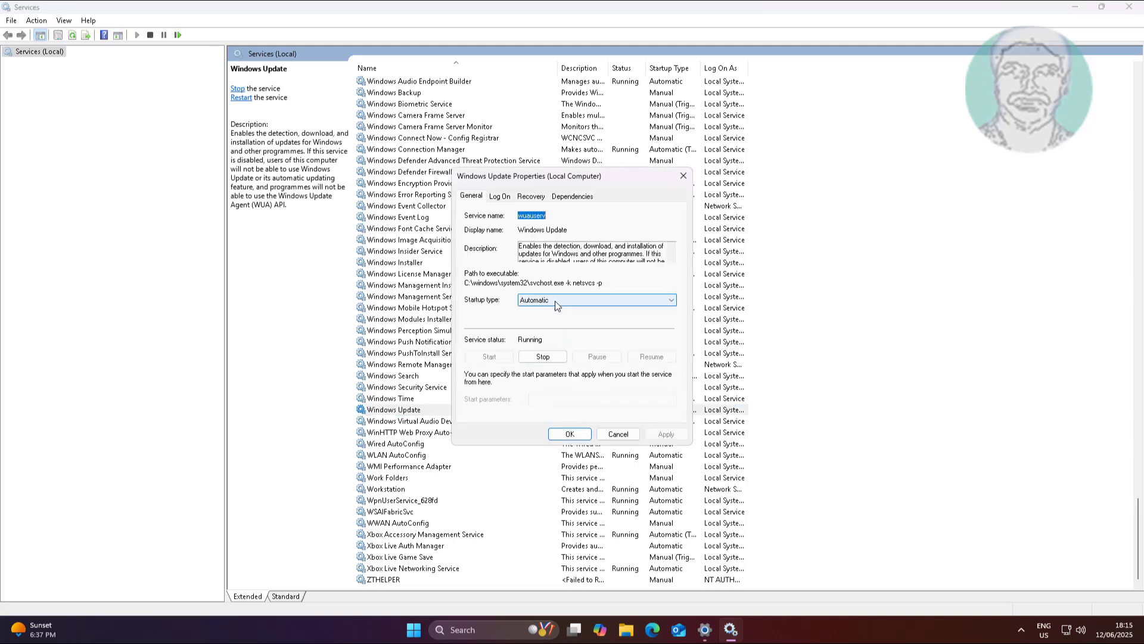
click(576, 434)
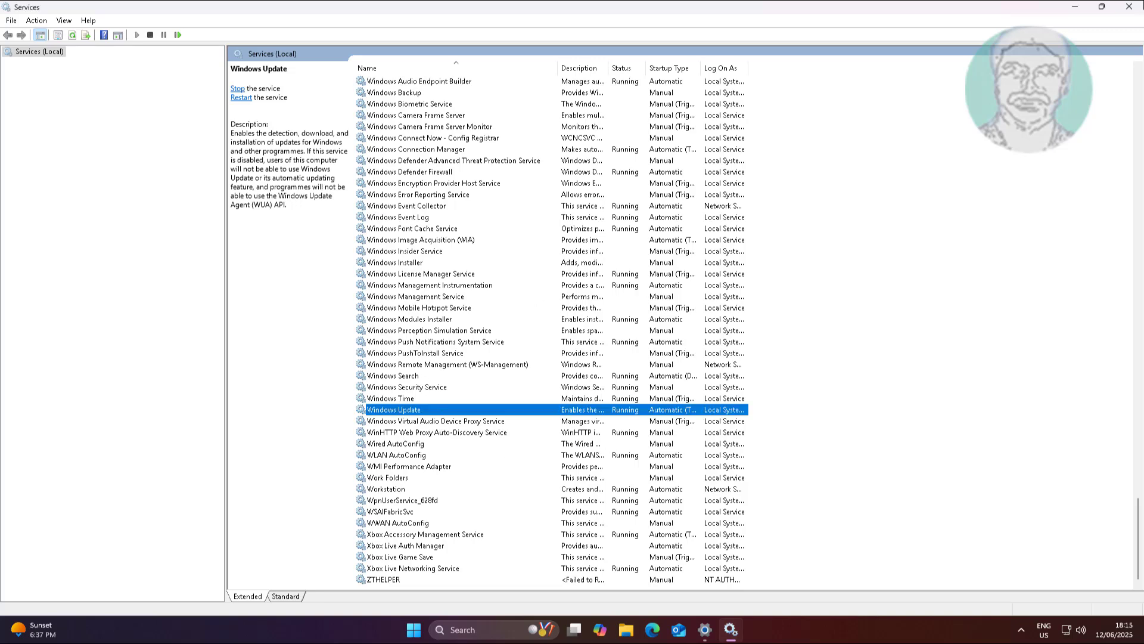
click(1129, 7)
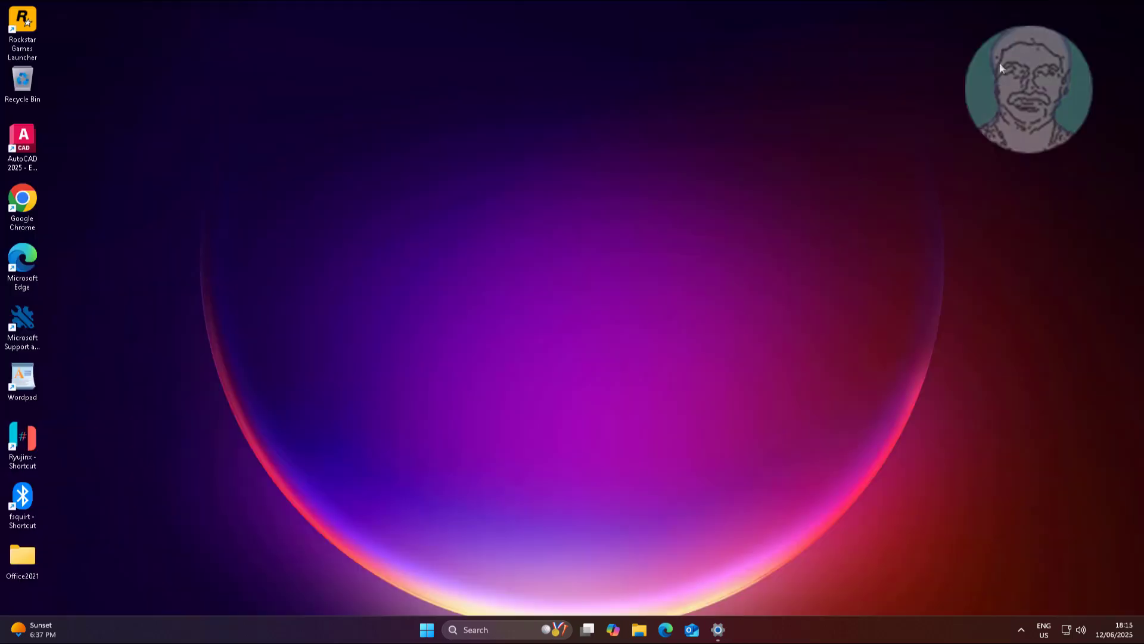
Step: Open Google Chrome in a maximized window and search the web for "windows update catalog"
double_click(23, 199)
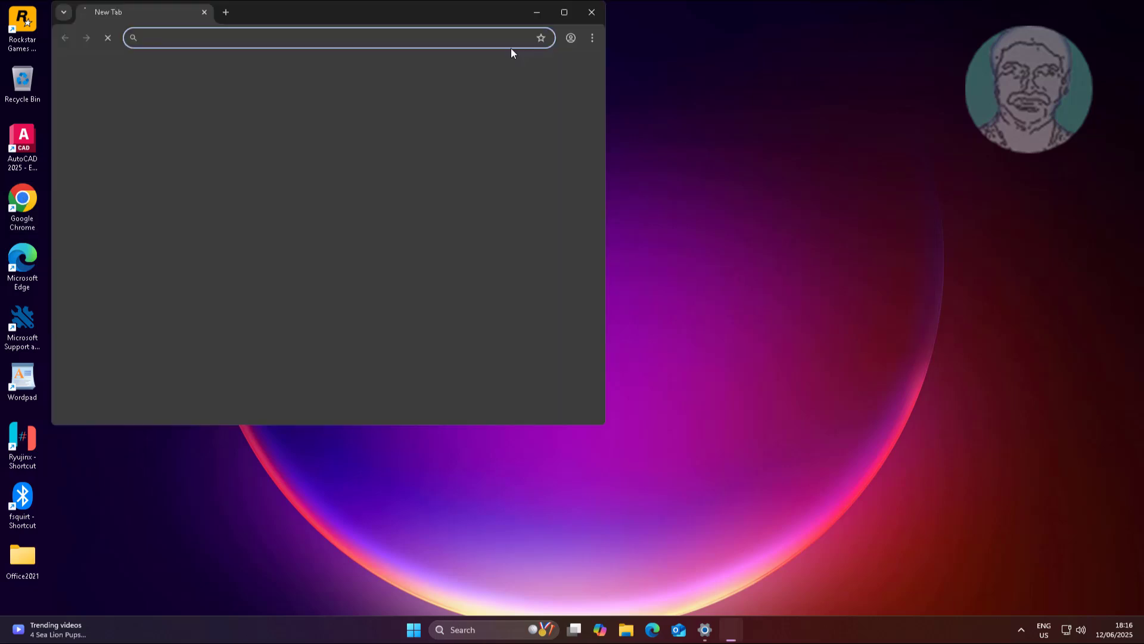
click(564, 12)
text(w)
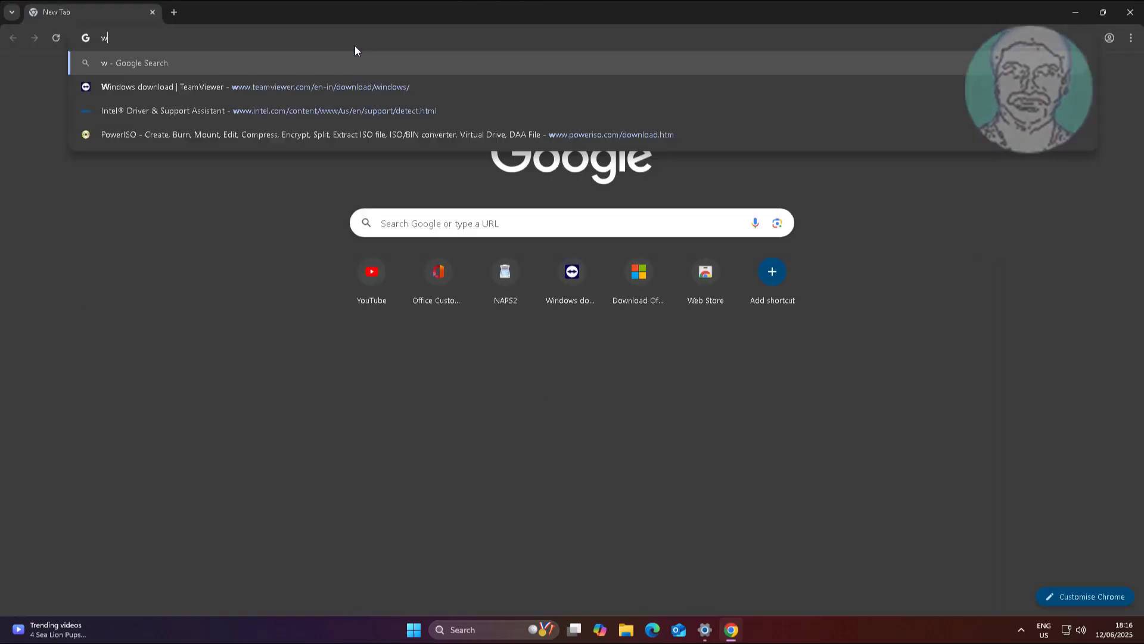
text(indows )
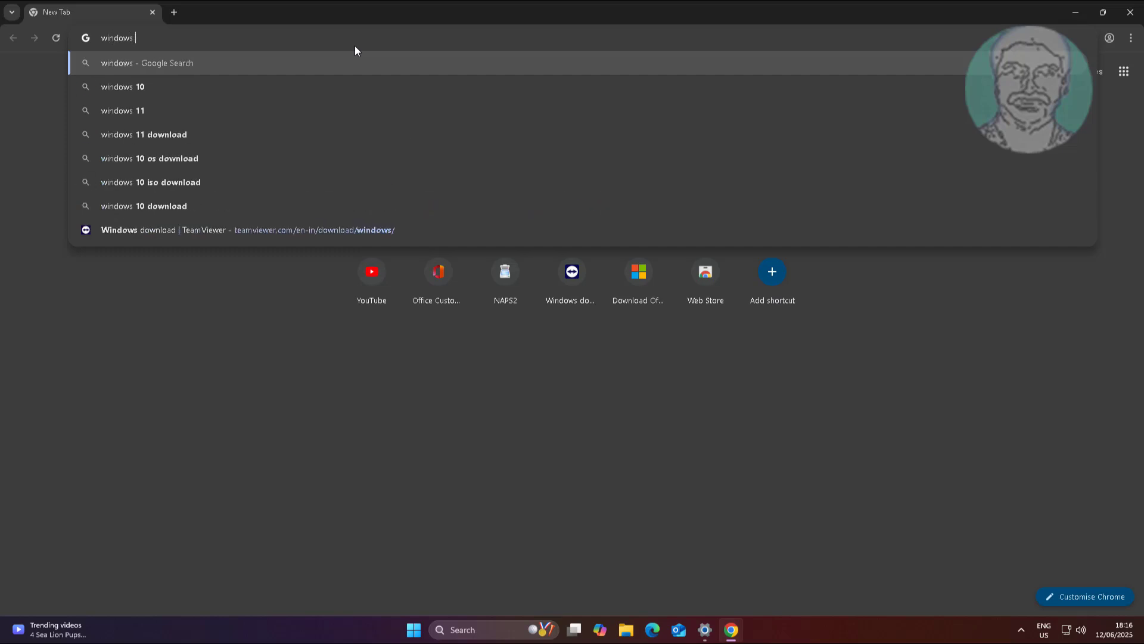
text(update catalog)
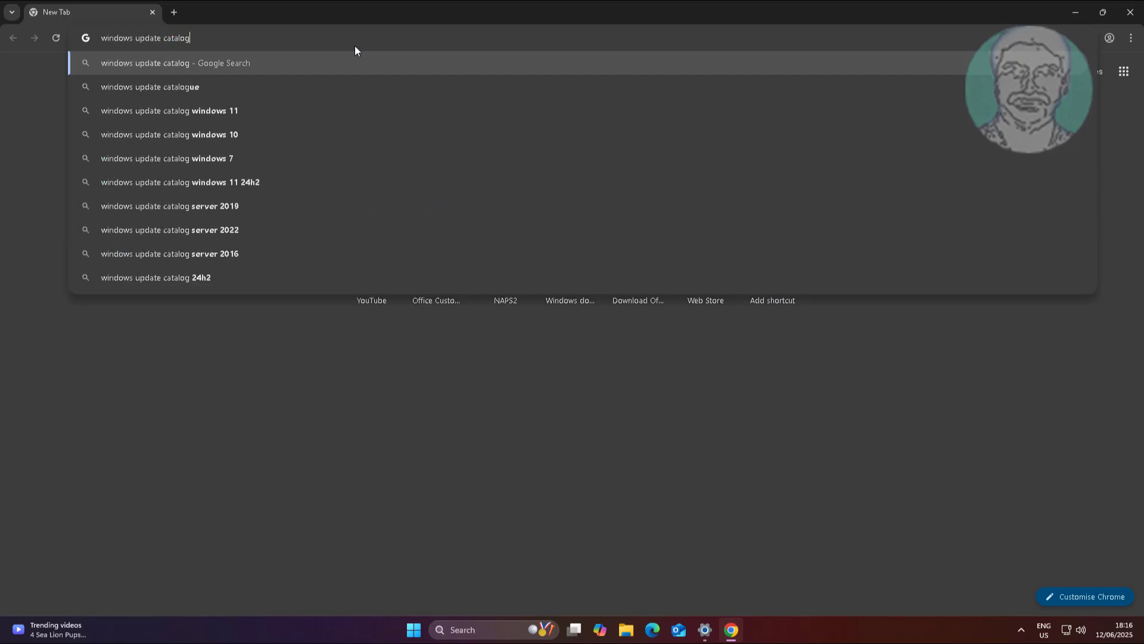
key(Return)
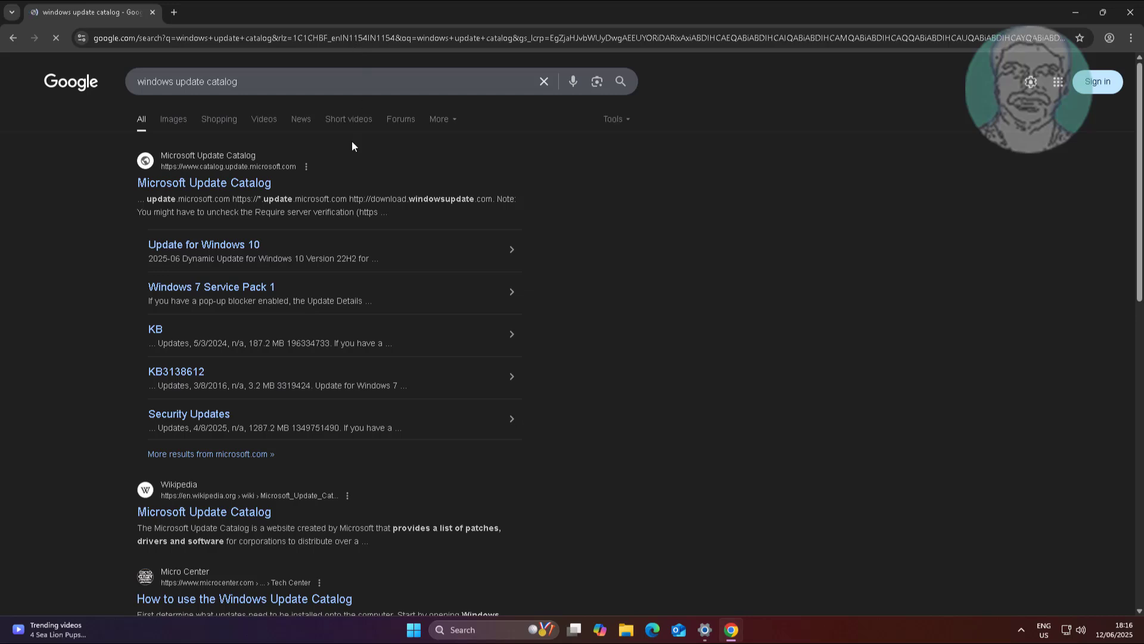
Step: Open the Microsoft Update Catalog site from the search results and search it for KB5063060
click(240, 184)
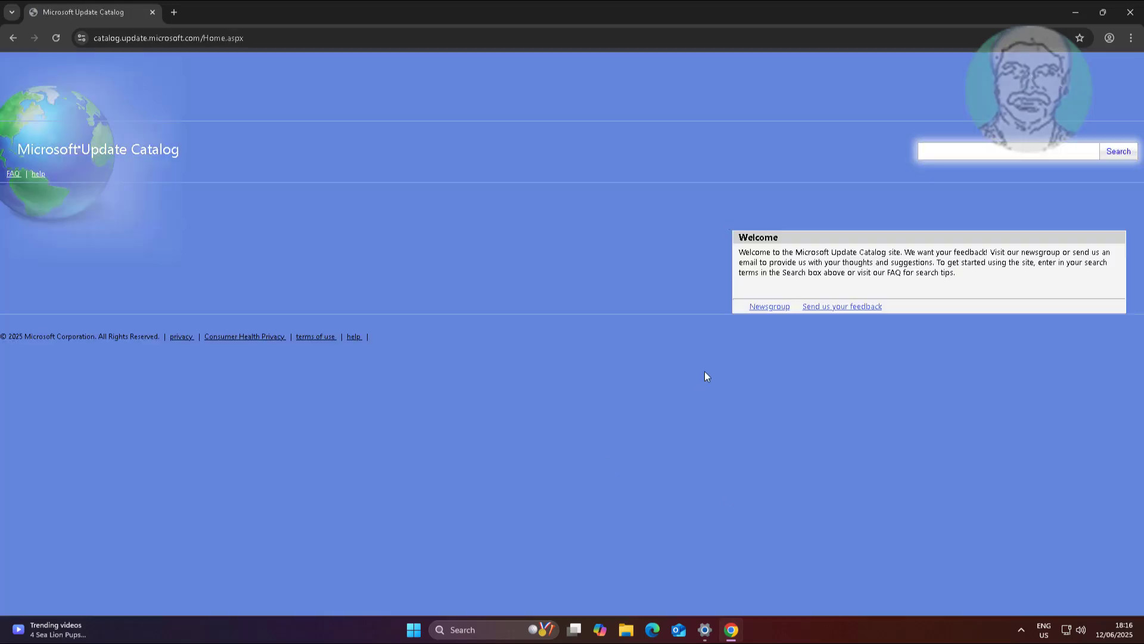
click(954, 155)
text(KB5063060)
click(1119, 157)
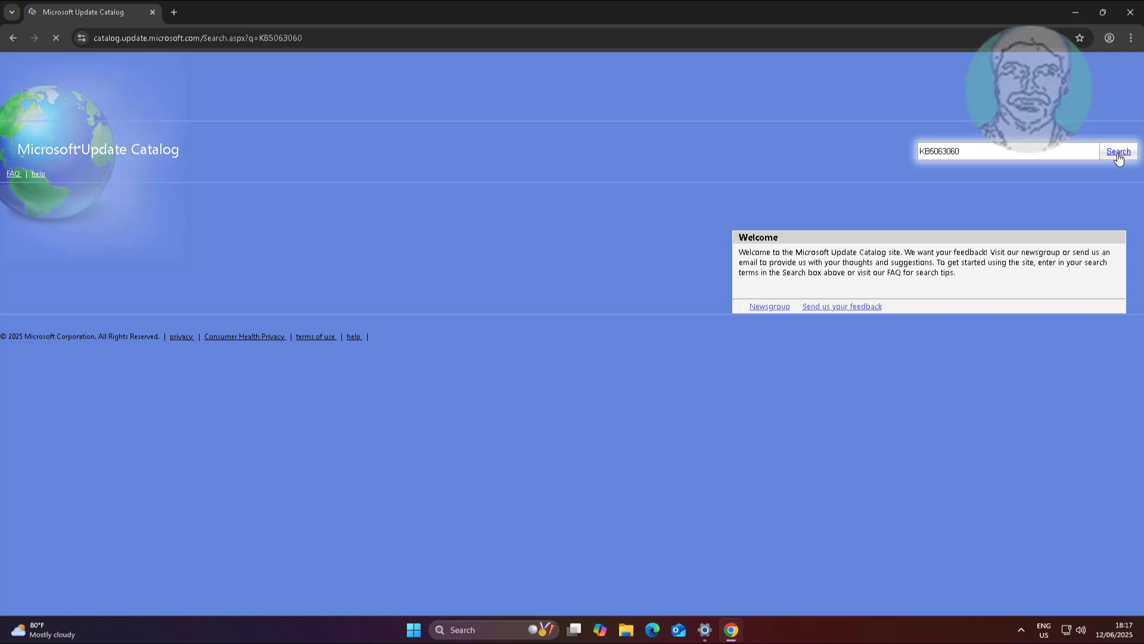
Step: Check the PC's system type on the System > About page of Windows Settings, and close Settings
key(super+x)
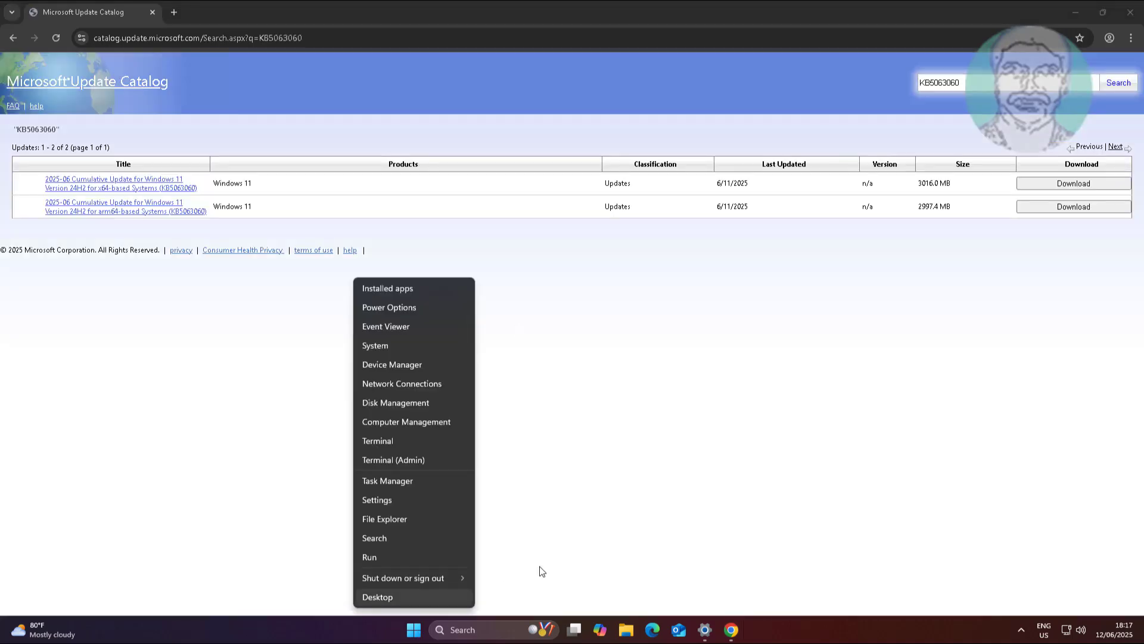
key(Escape)
click(423, 633)
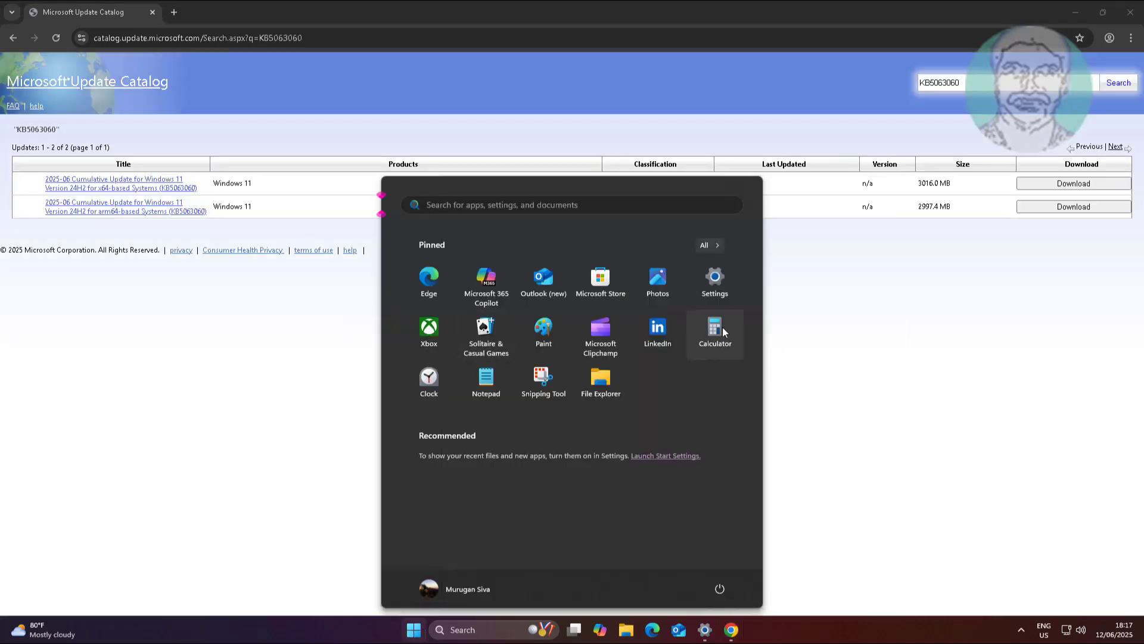
click(715, 291)
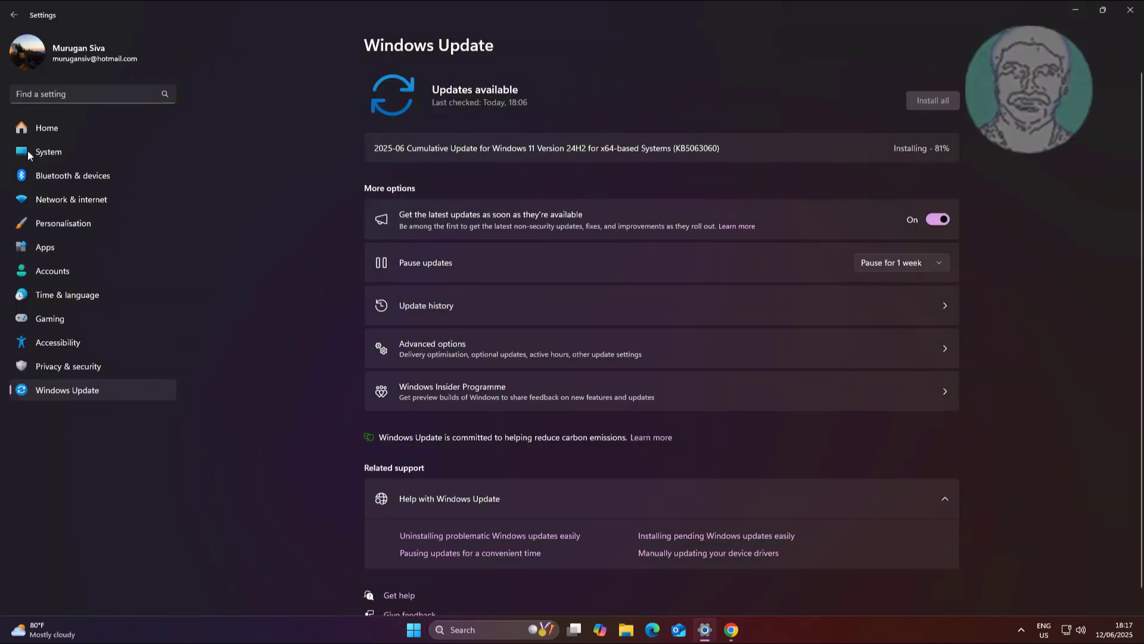
click(48, 151)
scroll(618, 324, down, 6)
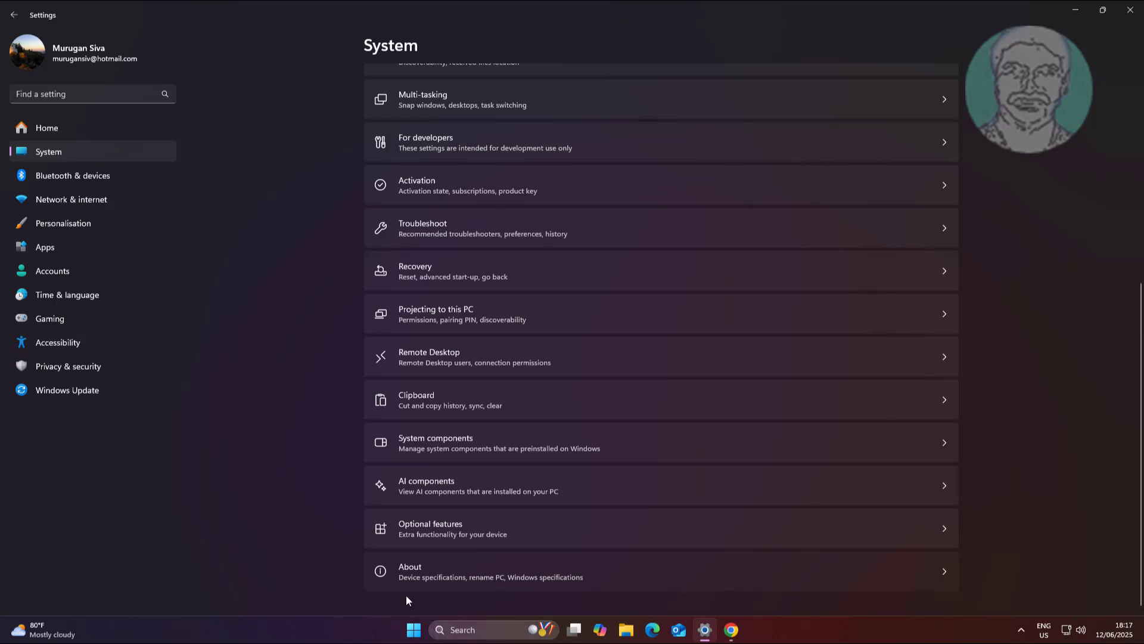
click(431, 574)
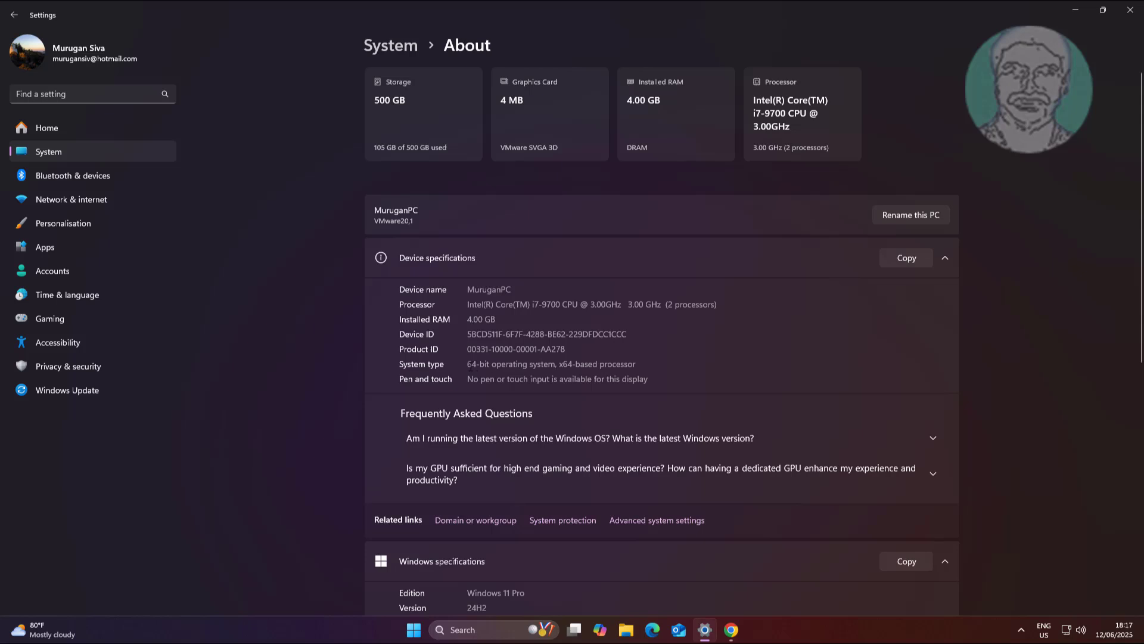
drag(469, 364, 637, 365)
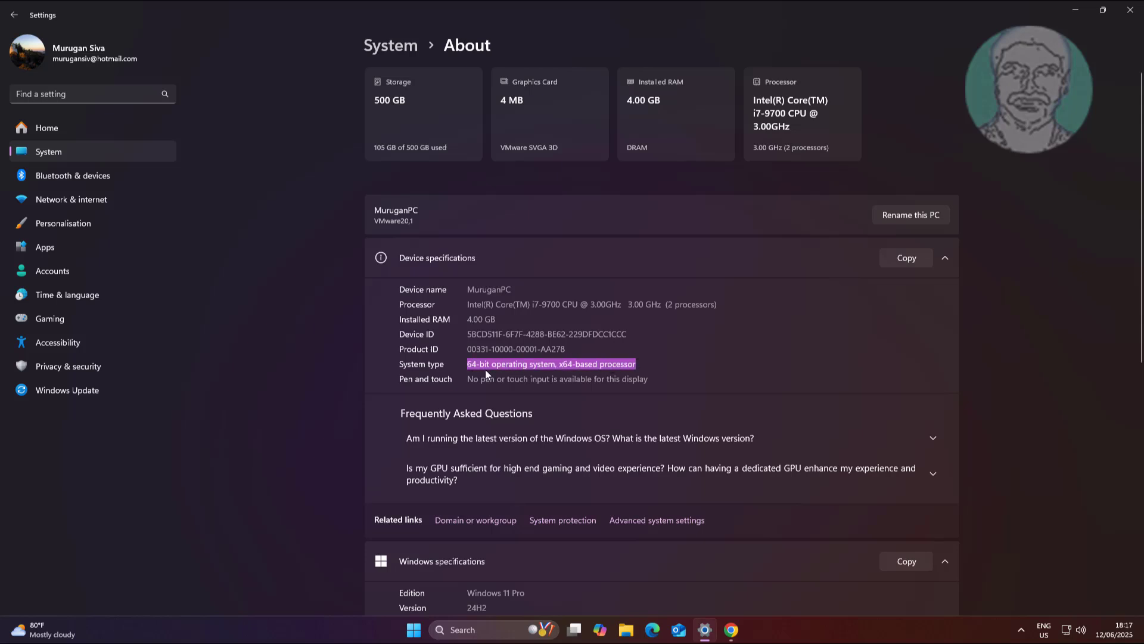
click(1123, 18)
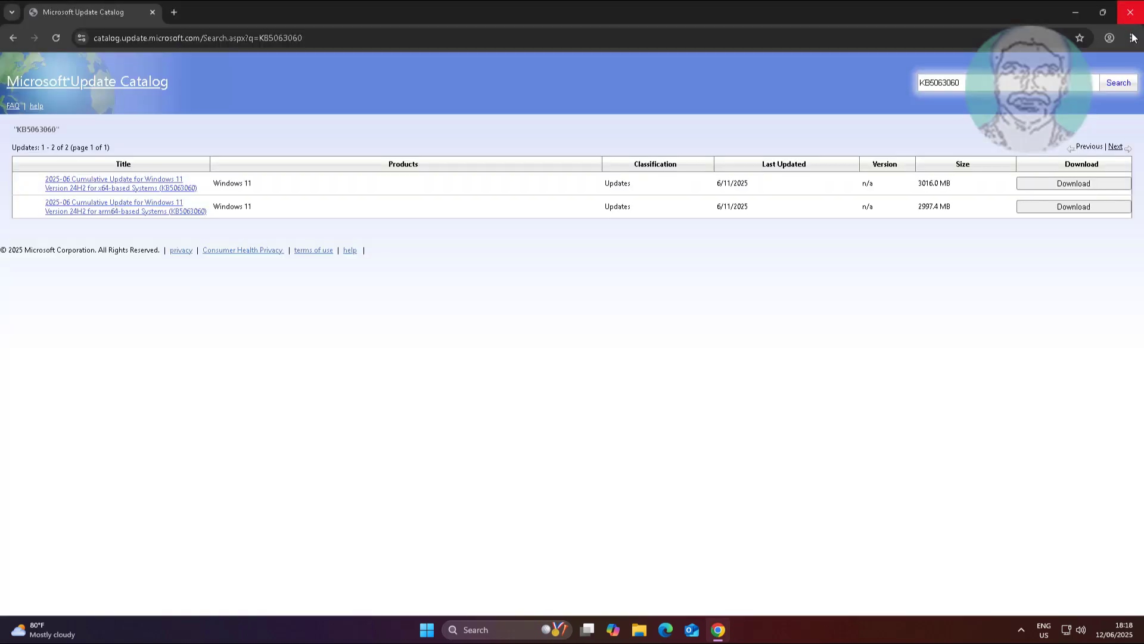
Step: View the details of the x64-based KB5063060 update and download its windows11.0-kb5043080-x64 .msu package
click(134, 186)
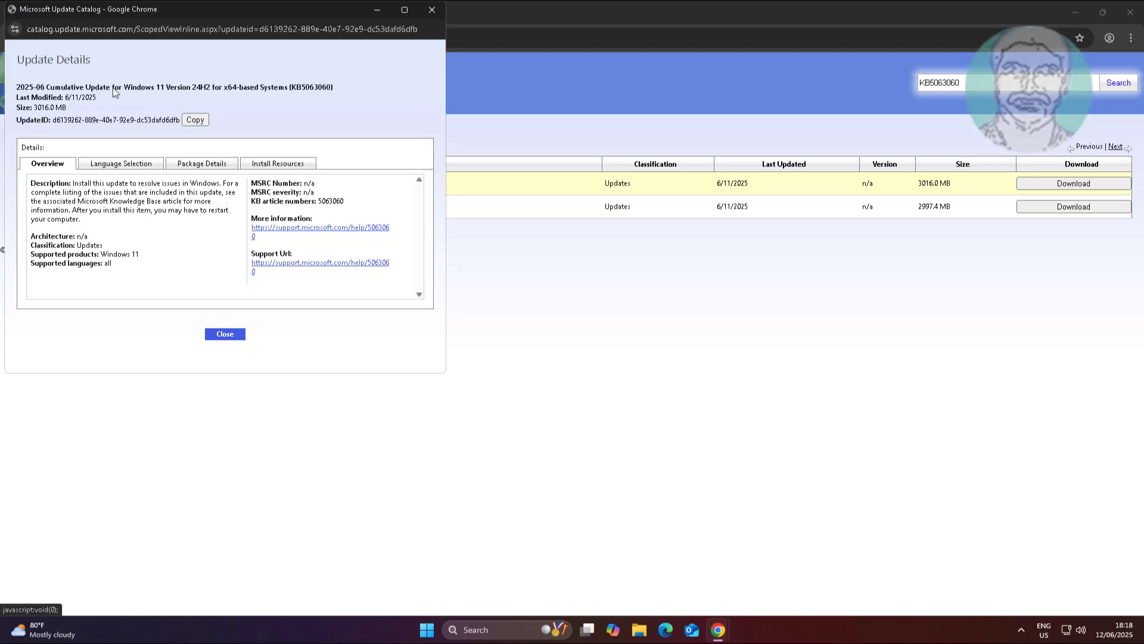
click(225, 335)
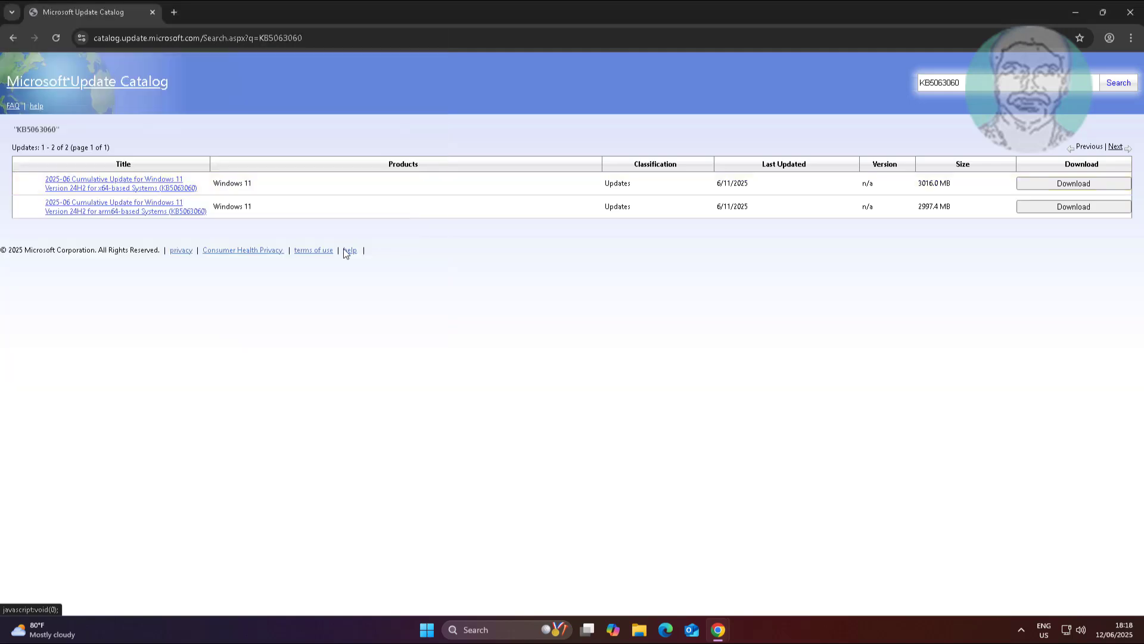
click(1076, 186)
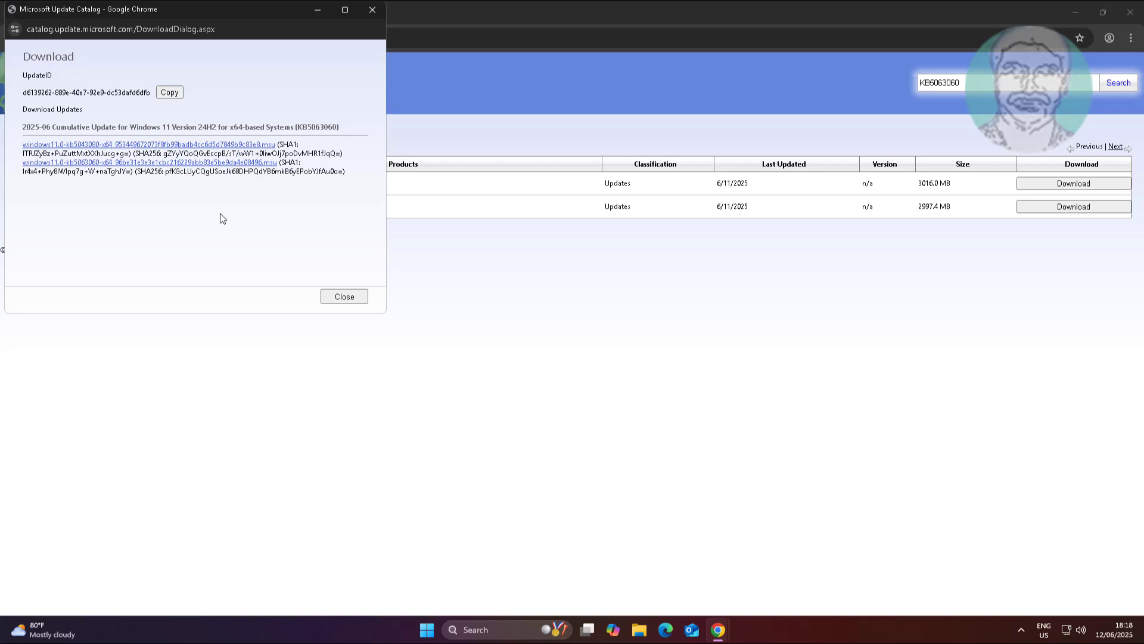
click(170, 147)
click(197, 146)
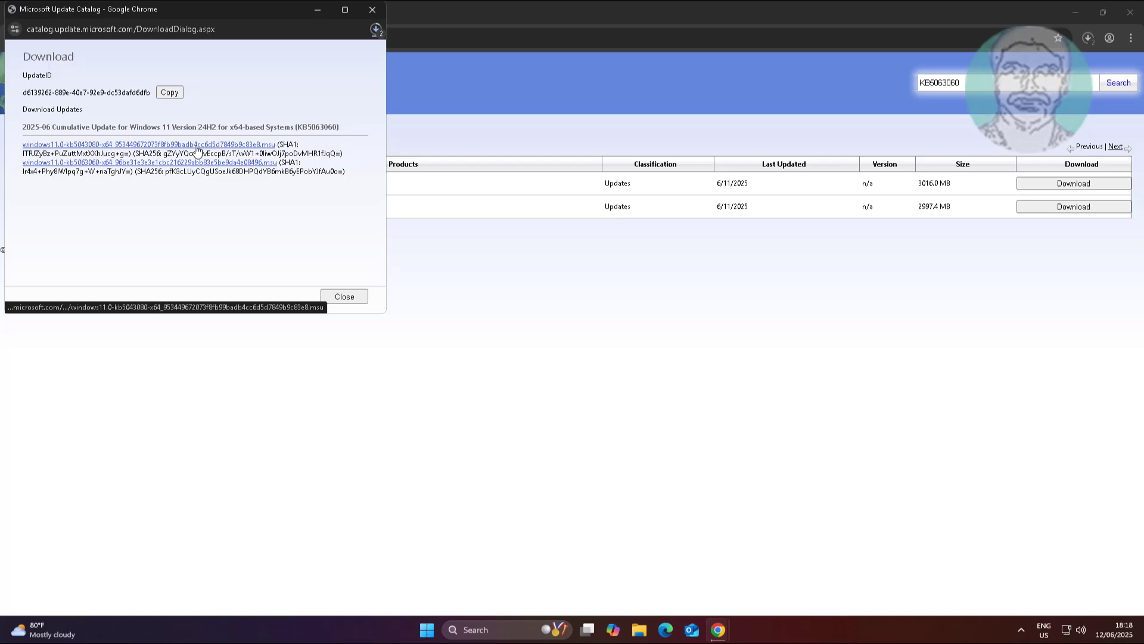
click(962, 384)
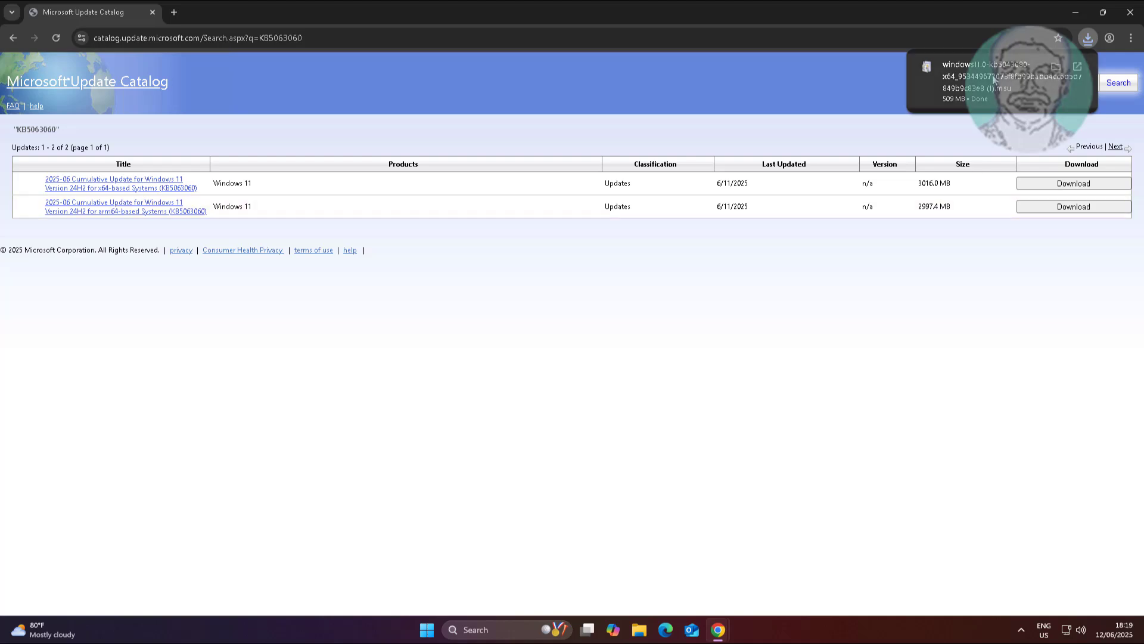
Step: Try to install the downloaded kb5043080 package, minimizing the browser and closing the catalog's download window, and dismiss the installer dialogs
click(993, 80)
click(1076, 13)
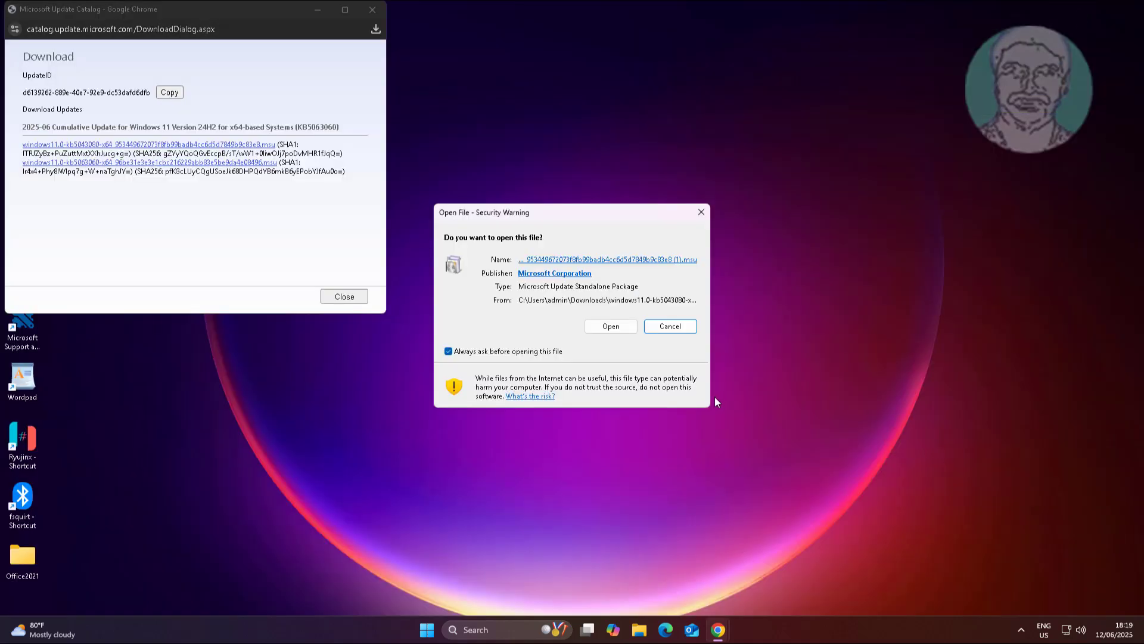
click(372, 10)
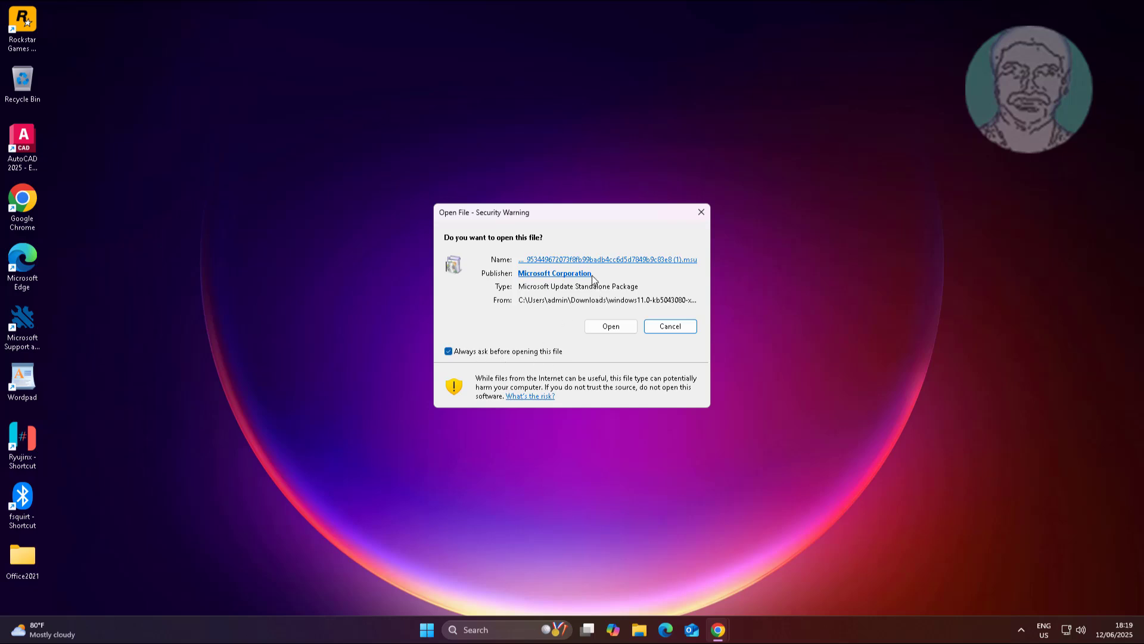
click(611, 328)
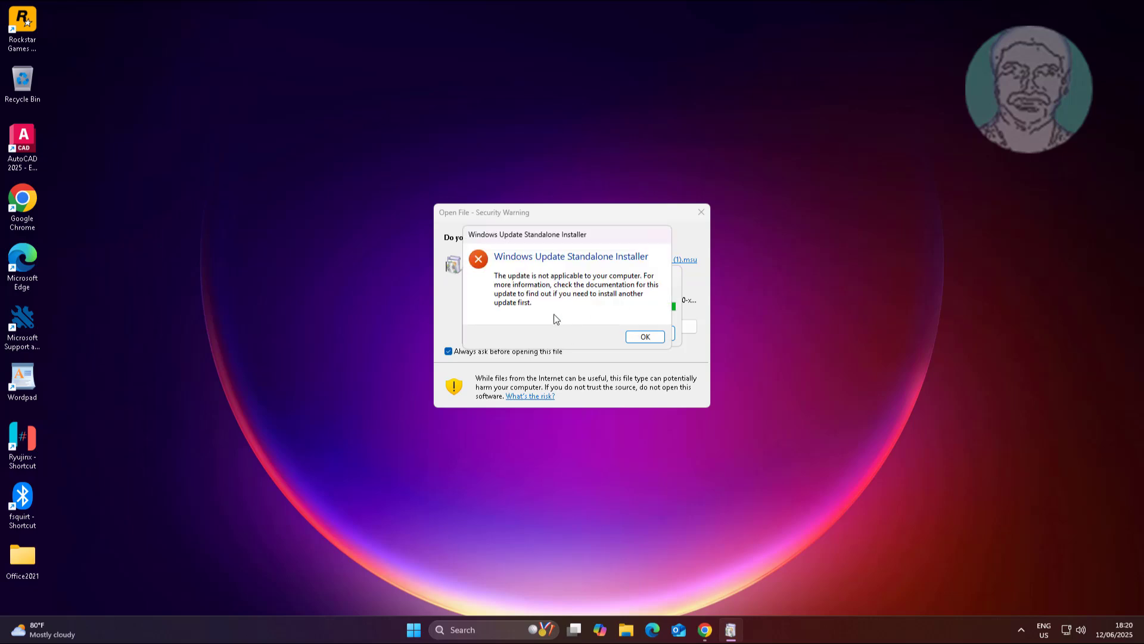
click(645, 337)
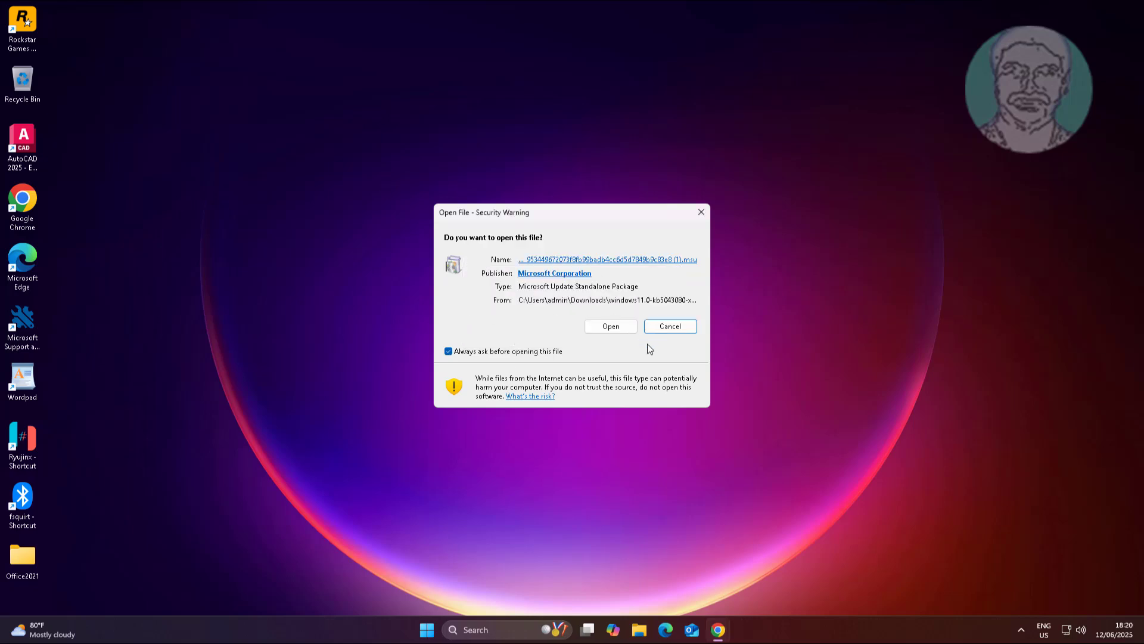
click(699, 212)
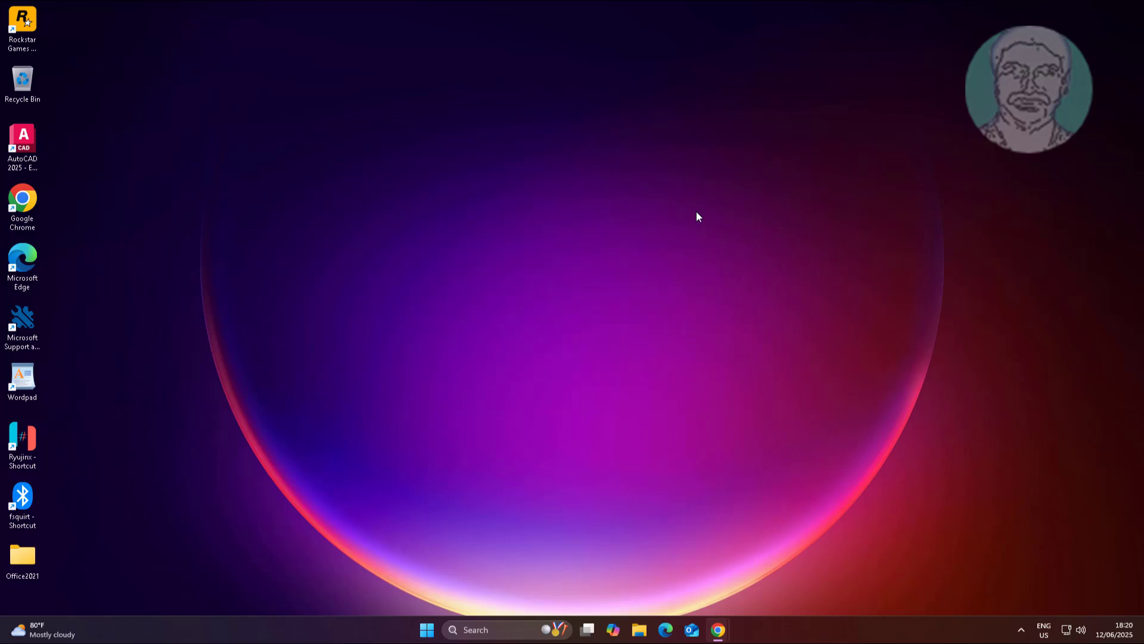
Step: Open Notepad and paste the Windows Update reset commands, from SC config trustedinstaller to net start appidsvc, into a blank document
click(489, 630)
text(notepad)
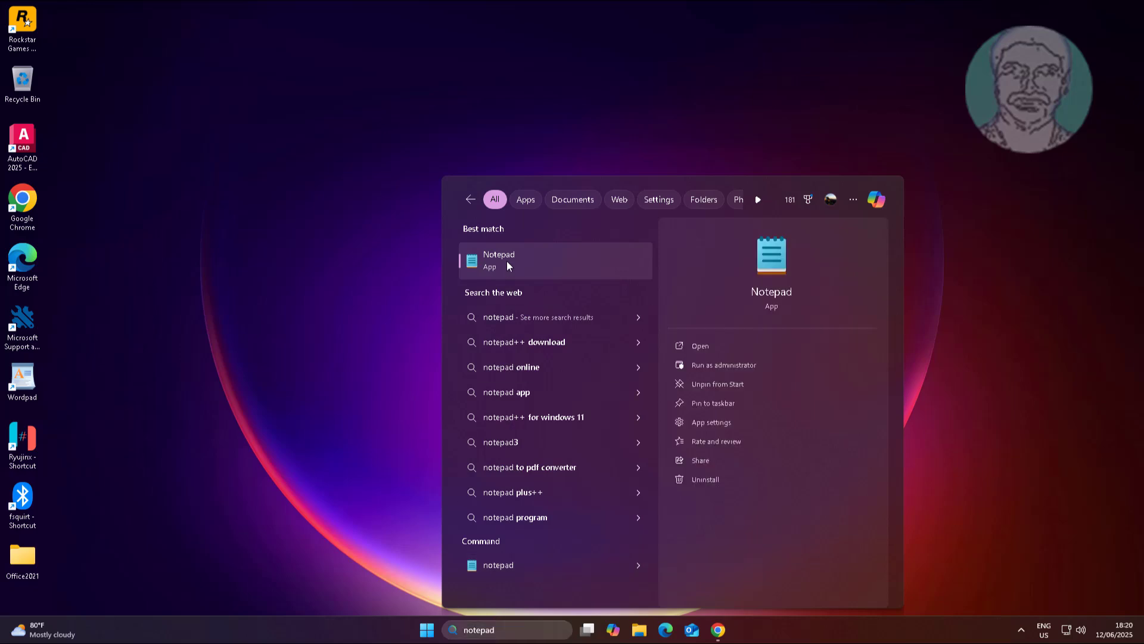
click(506, 260)
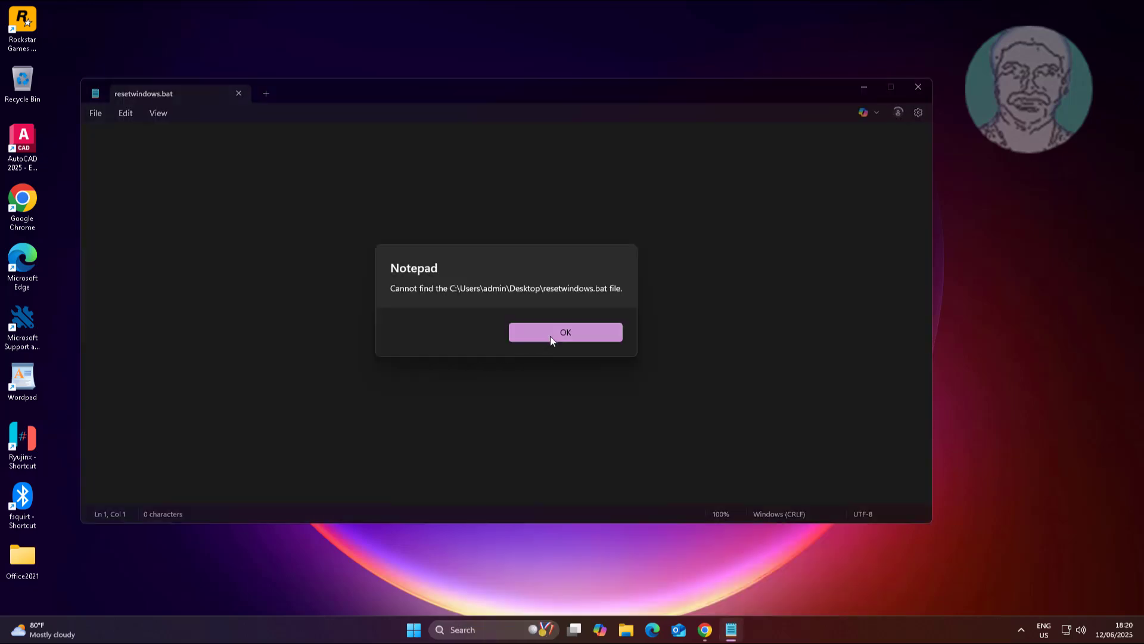
click(565, 332)
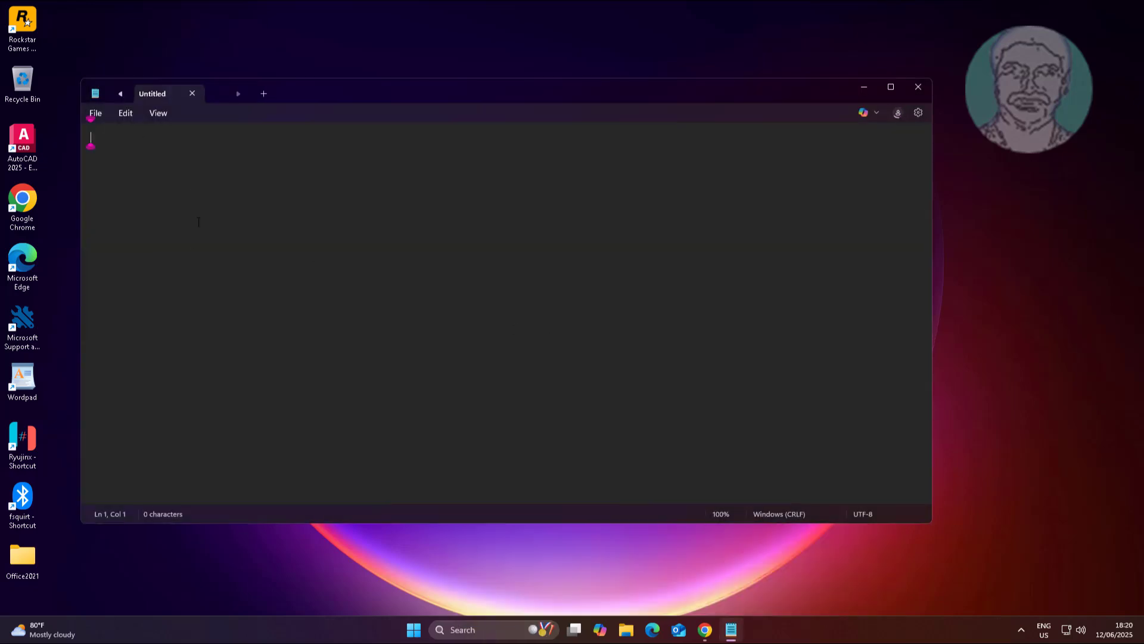
right_click(146, 142)
click(171, 229)
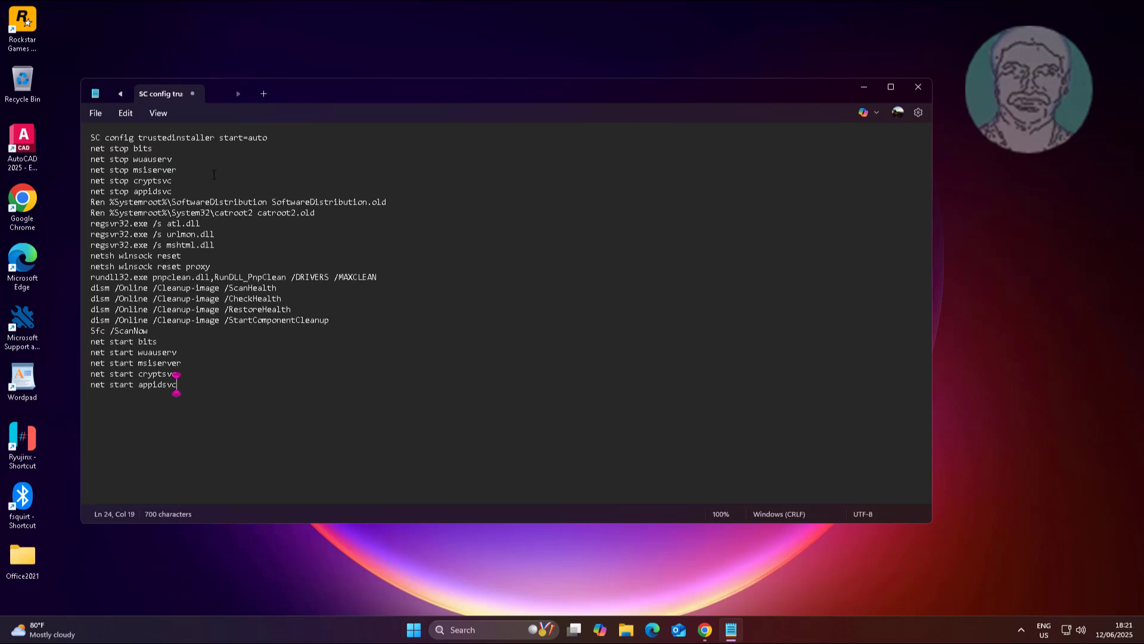
Step: Save the script to the Desktop as Wupdate.bat with the All files type and close Notepad
click(97, 113)
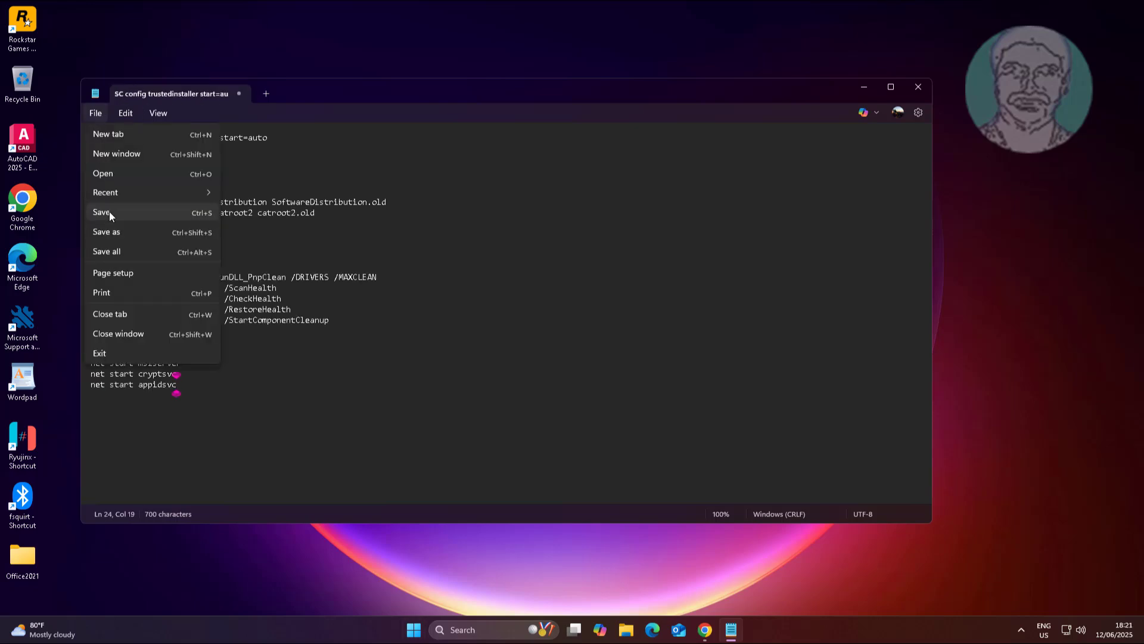
click(109, 212)
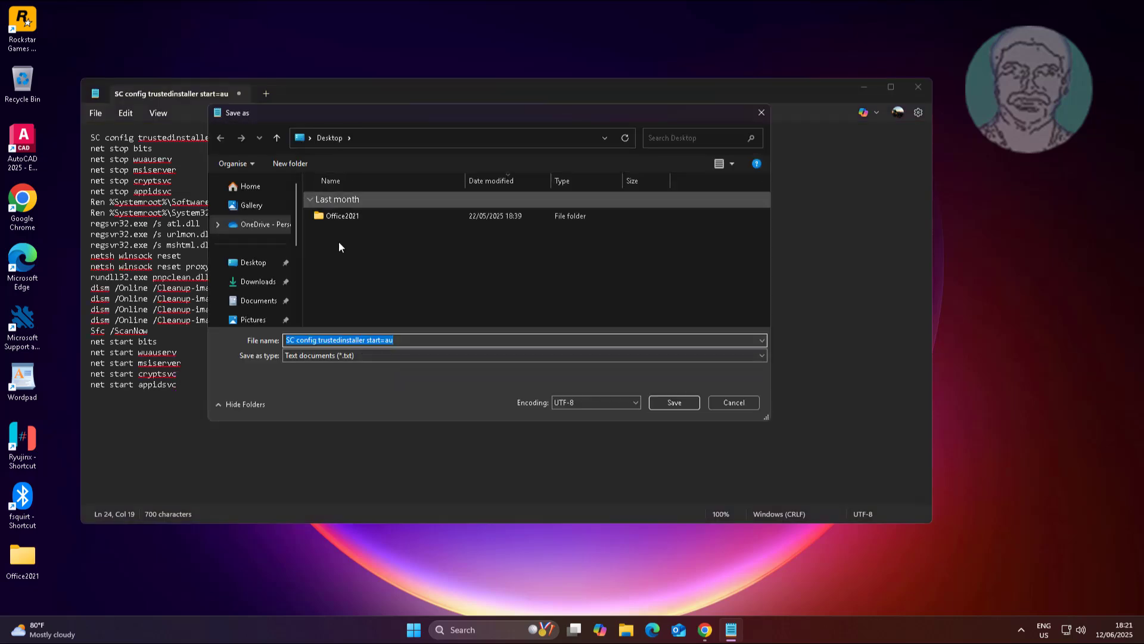
text(W)
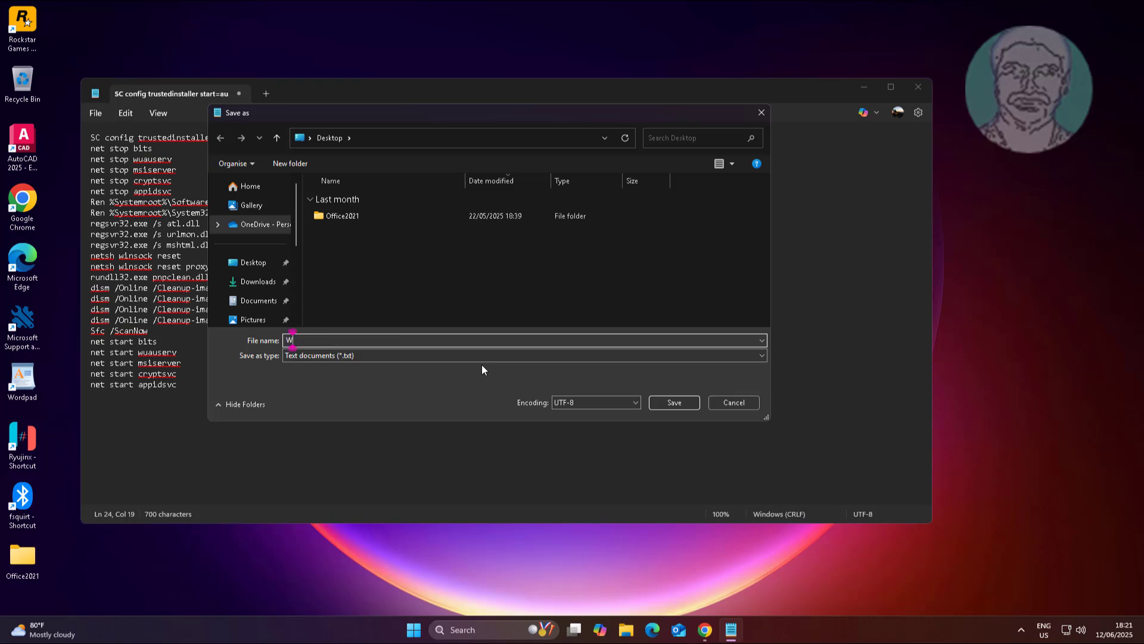
text(update.bat)
click(434, 356)
click(395, 377)
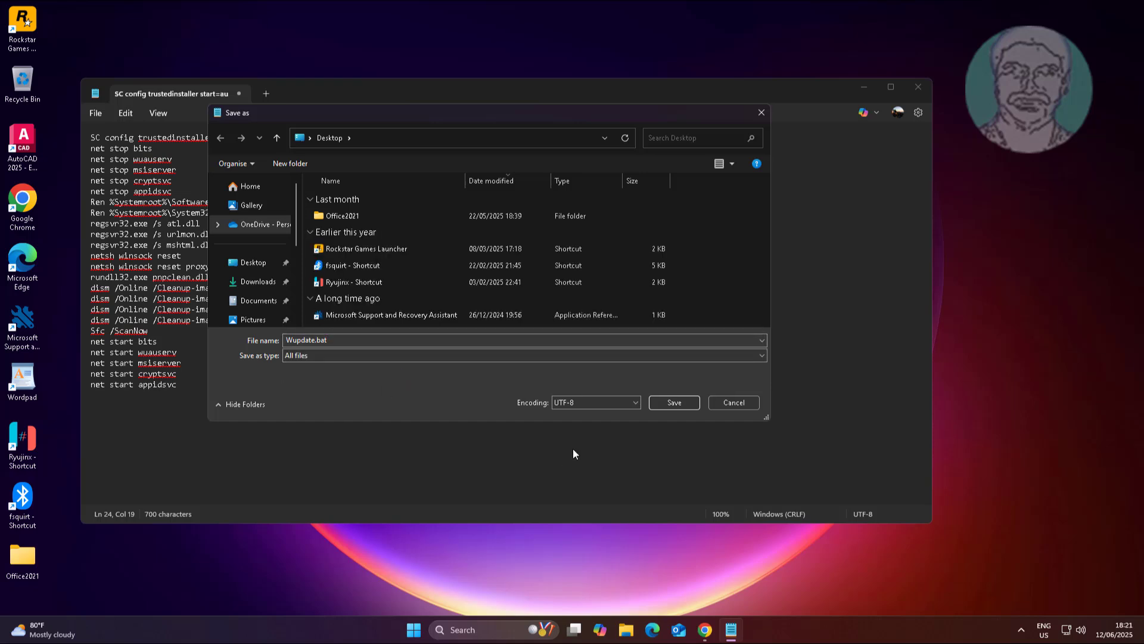
click(670, 406)
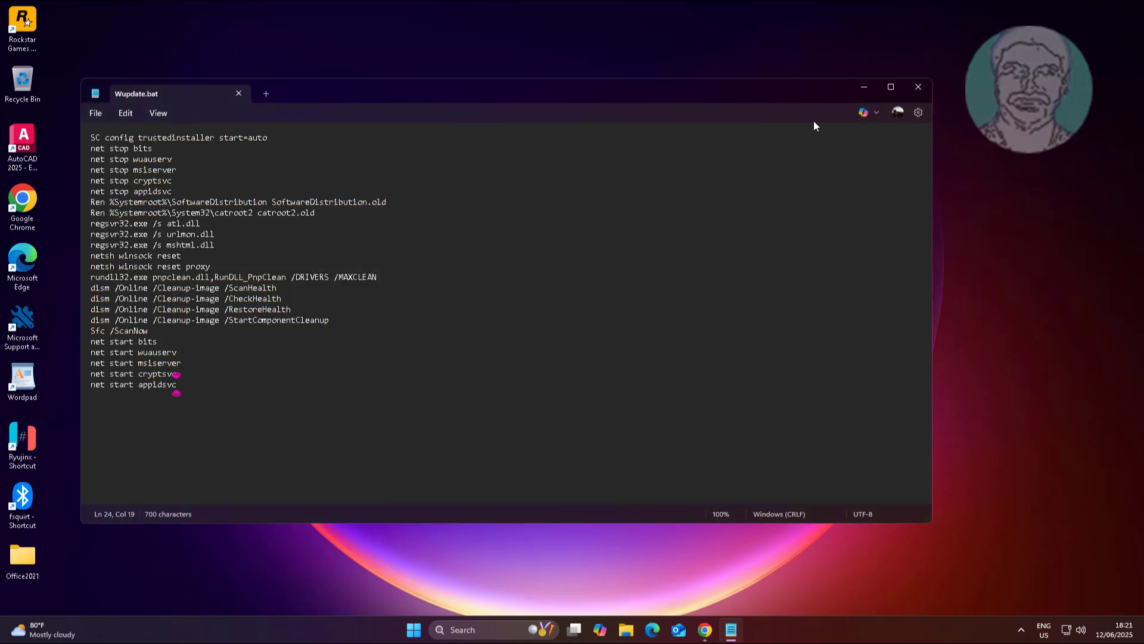
click(918, 87)
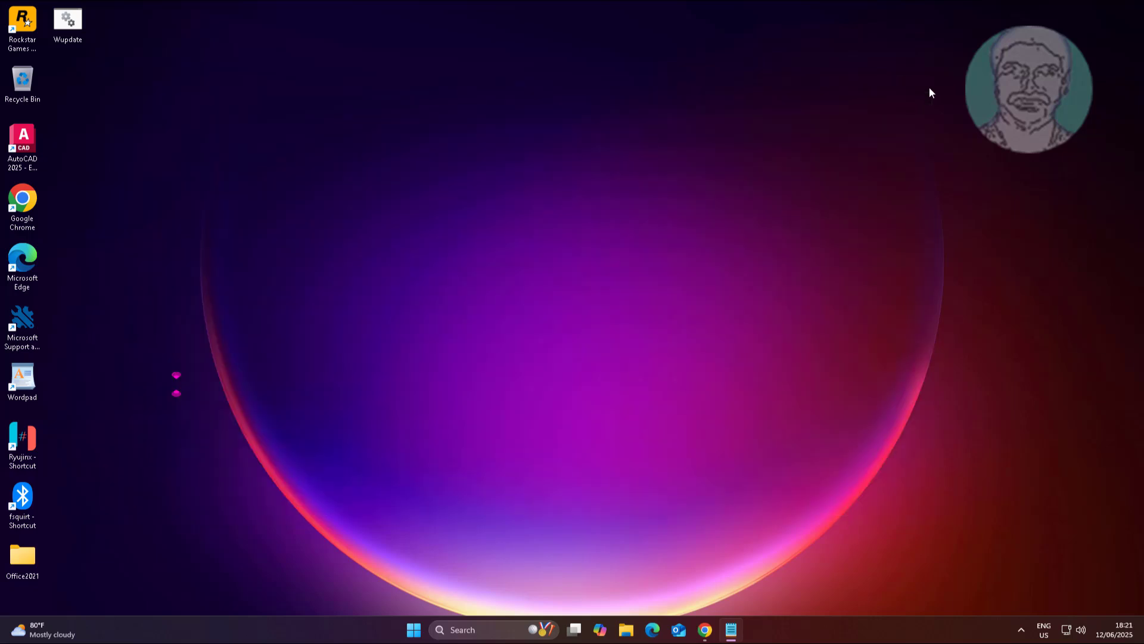
Step: Run the Wupdate batch file on the desktop as administrator and allow it to make changes
right_click(71, 24)
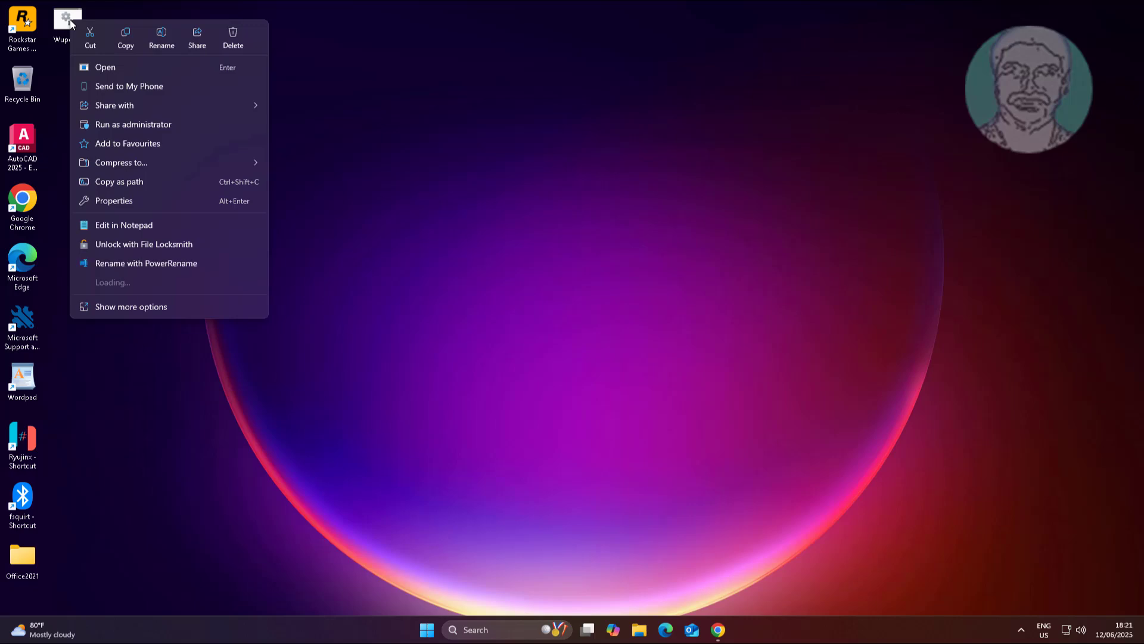
click(120, 124)
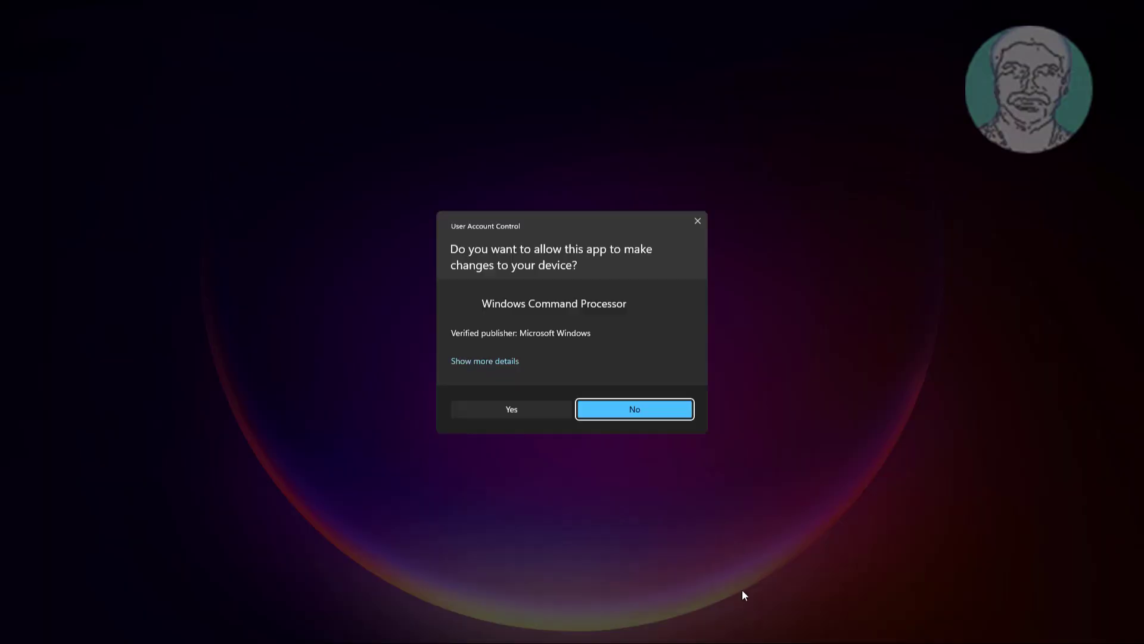
click(499, 408)
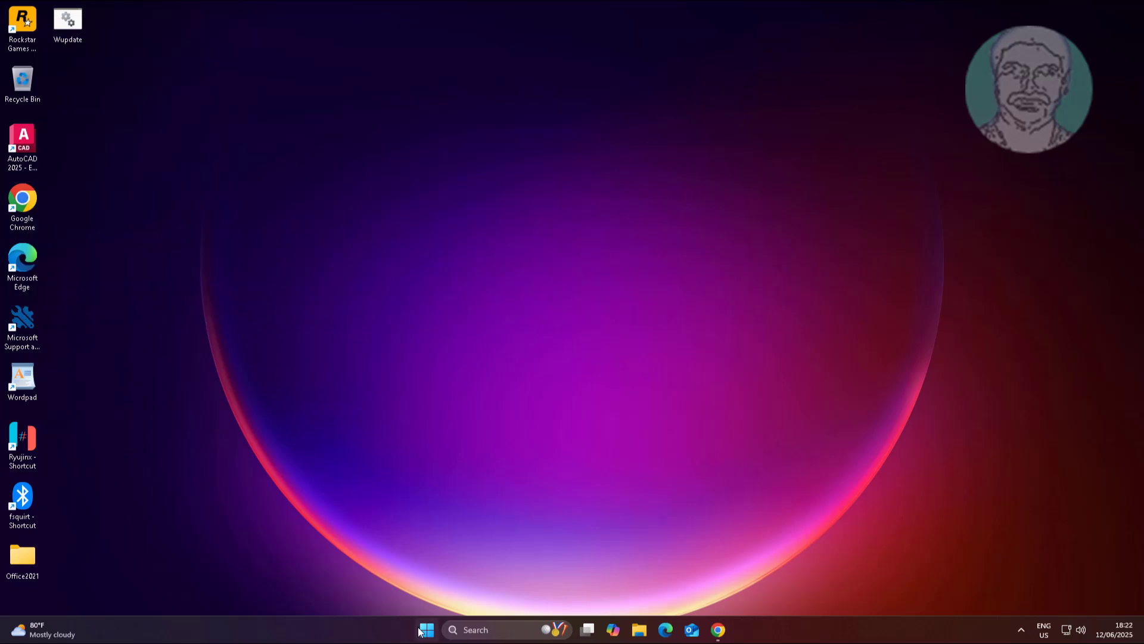
key(super)
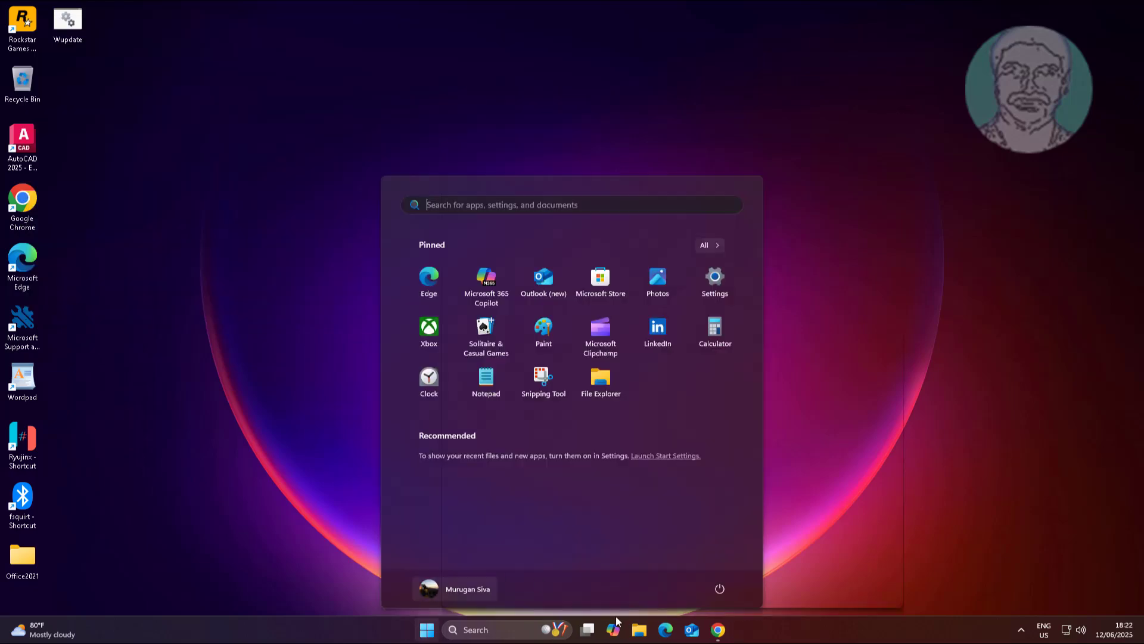
click(720, 589)
key(Escape)
key(Escape)
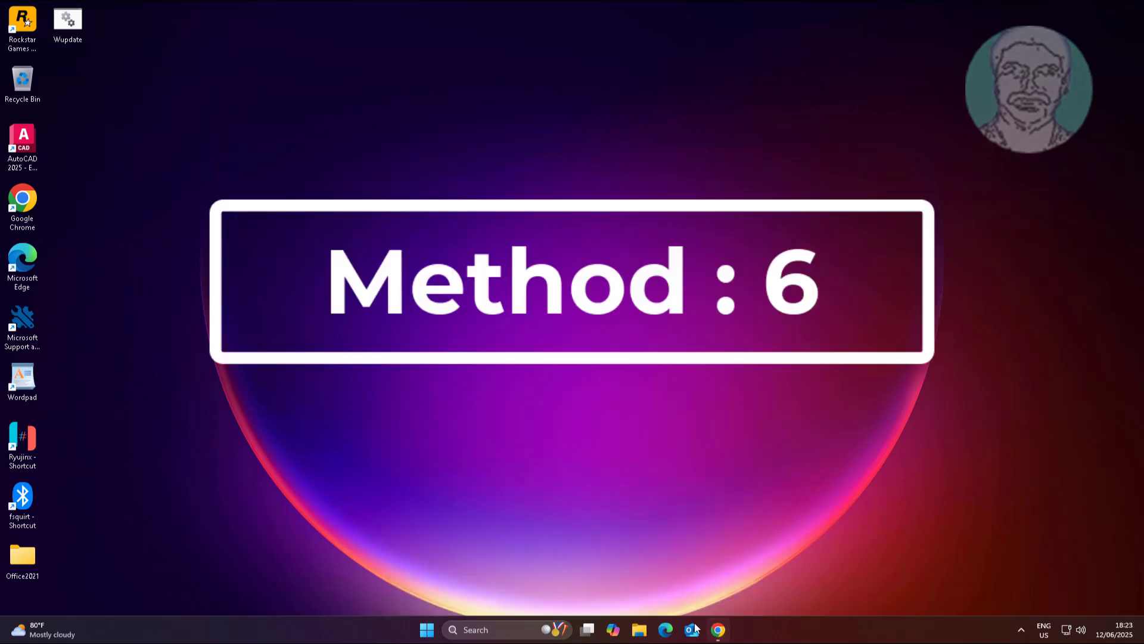
Step: Switch to Chrome, search for "windows 11 download" in a new tab, and open Microsoft's Download Windows 11 page
click(726, 612)
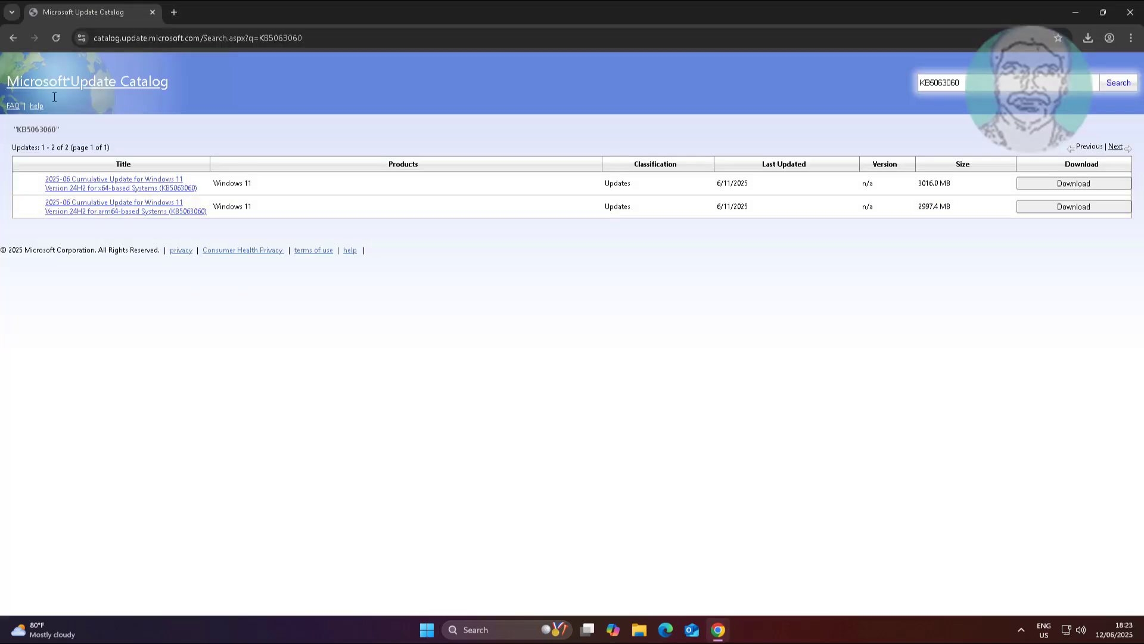
click(174, 12)
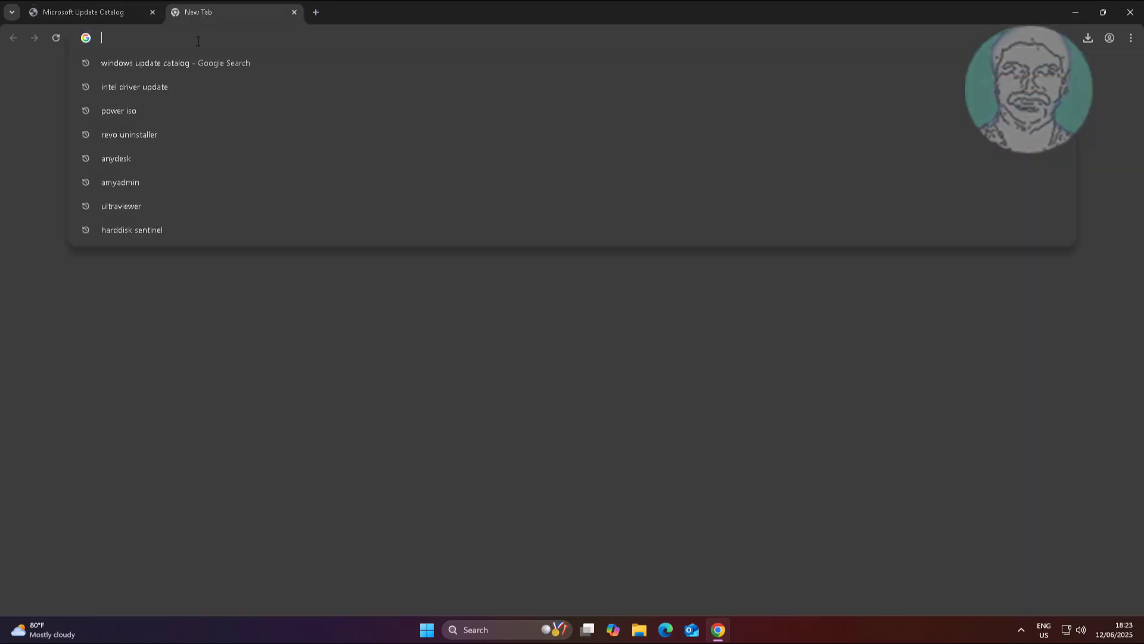
text(wind)
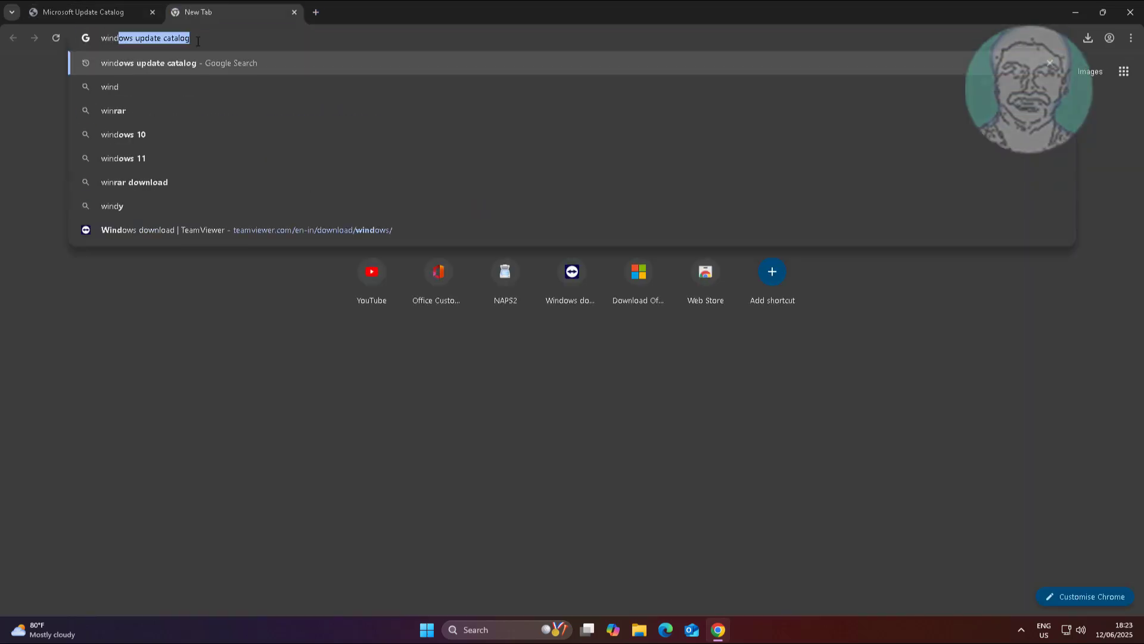
text(ows 11 download)
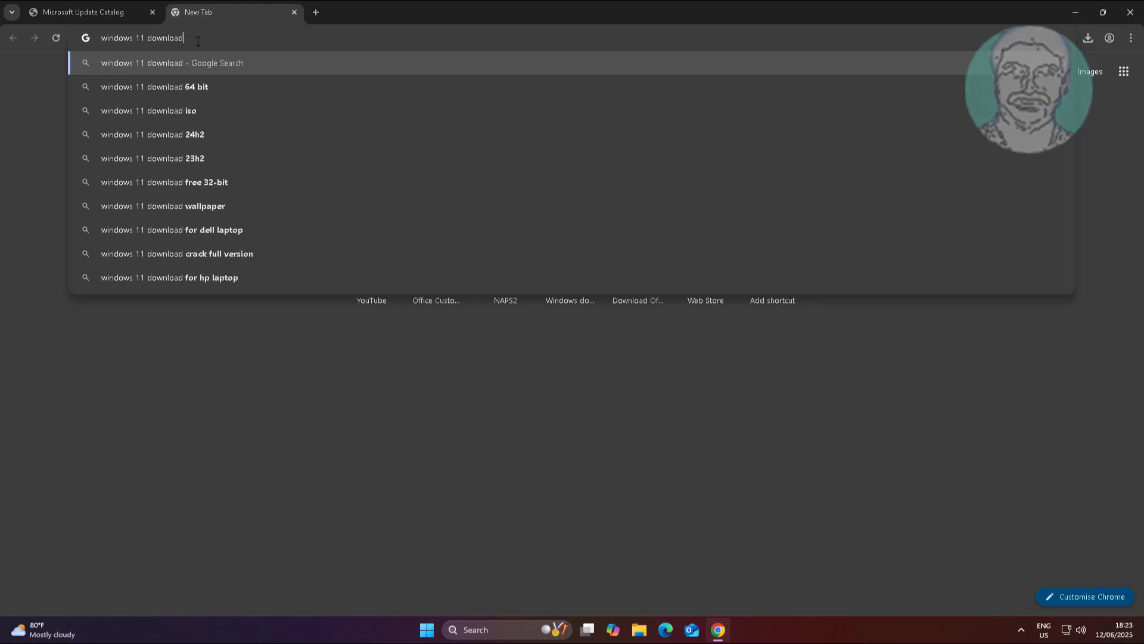
key(Return)
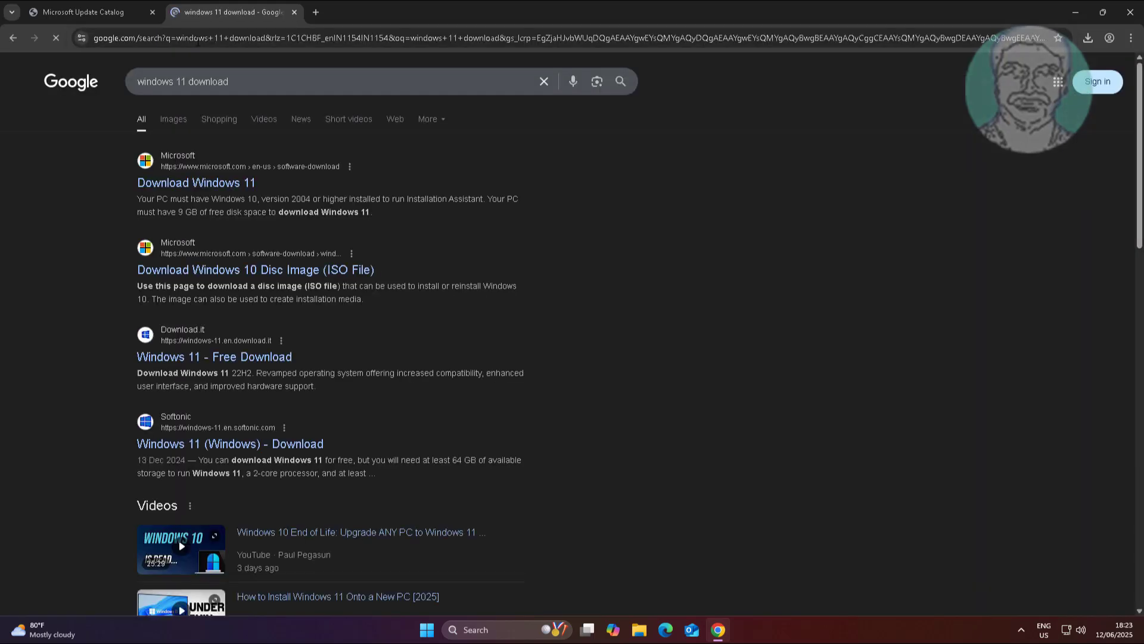
click(200, 184)
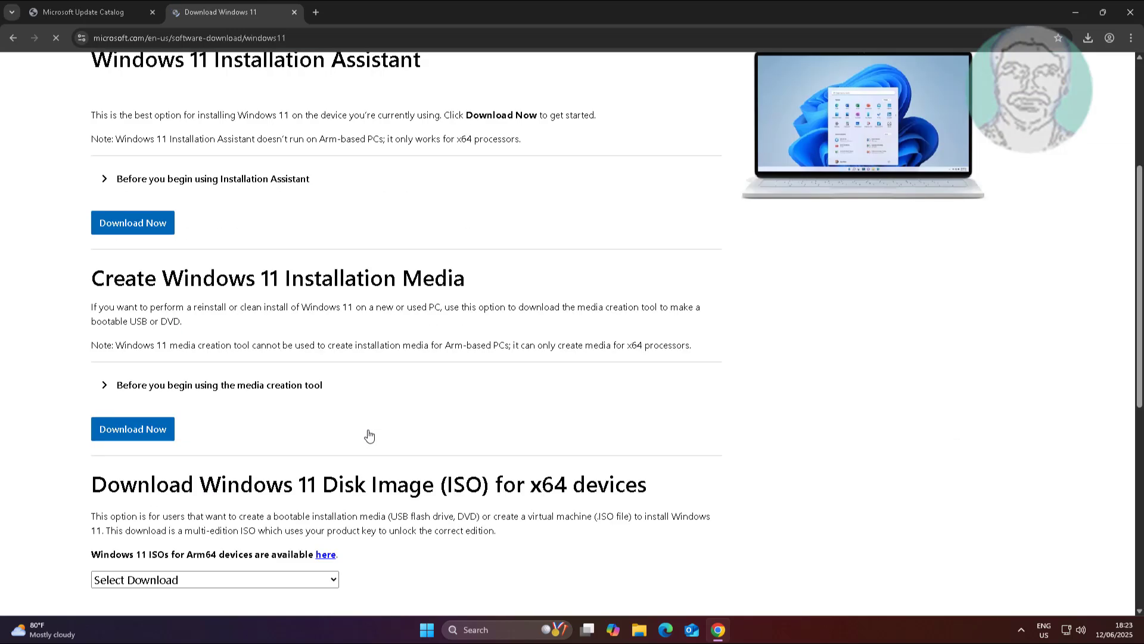
Step: Download the Windows 11 media creation tool, run it with the browser minimized, and allow it to make changes
click(133, 373)
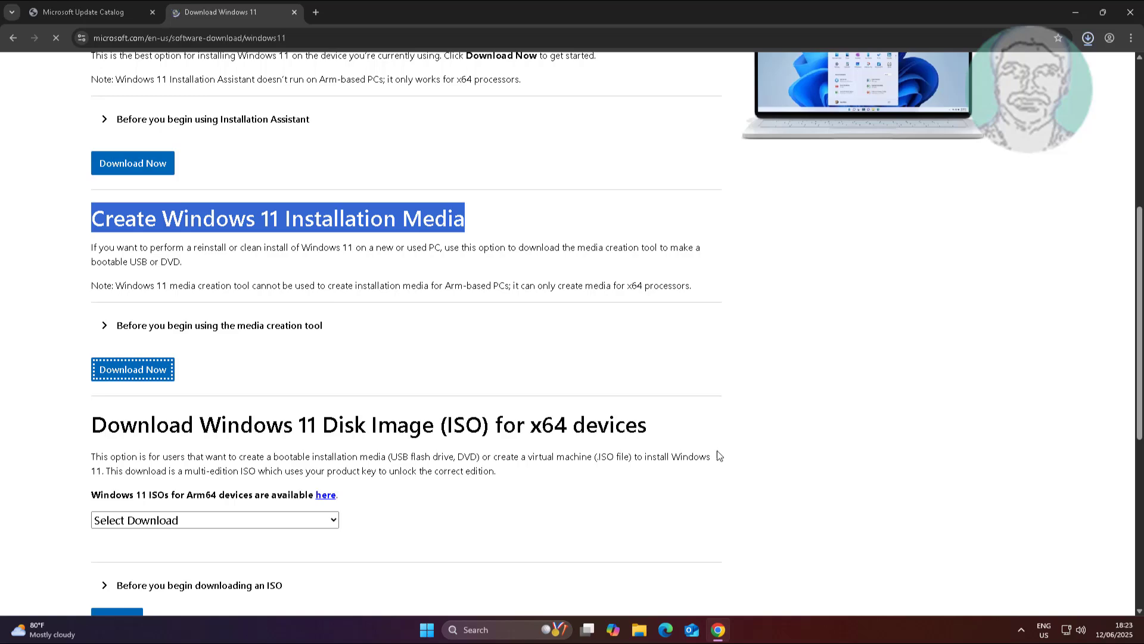
click(998, 73)
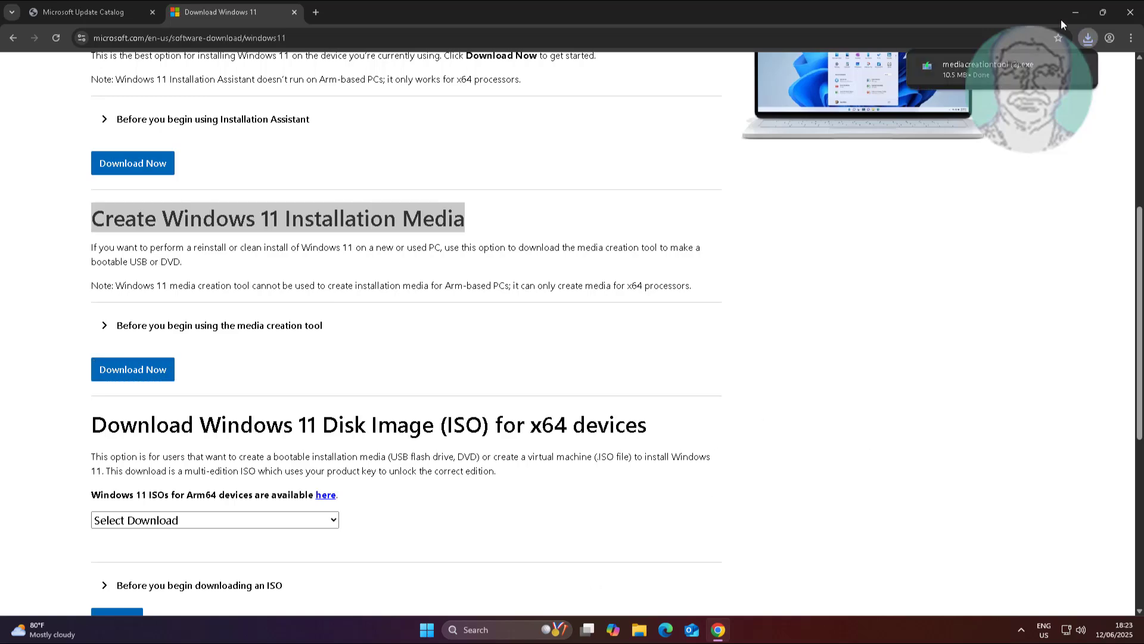
click(1075, 9)
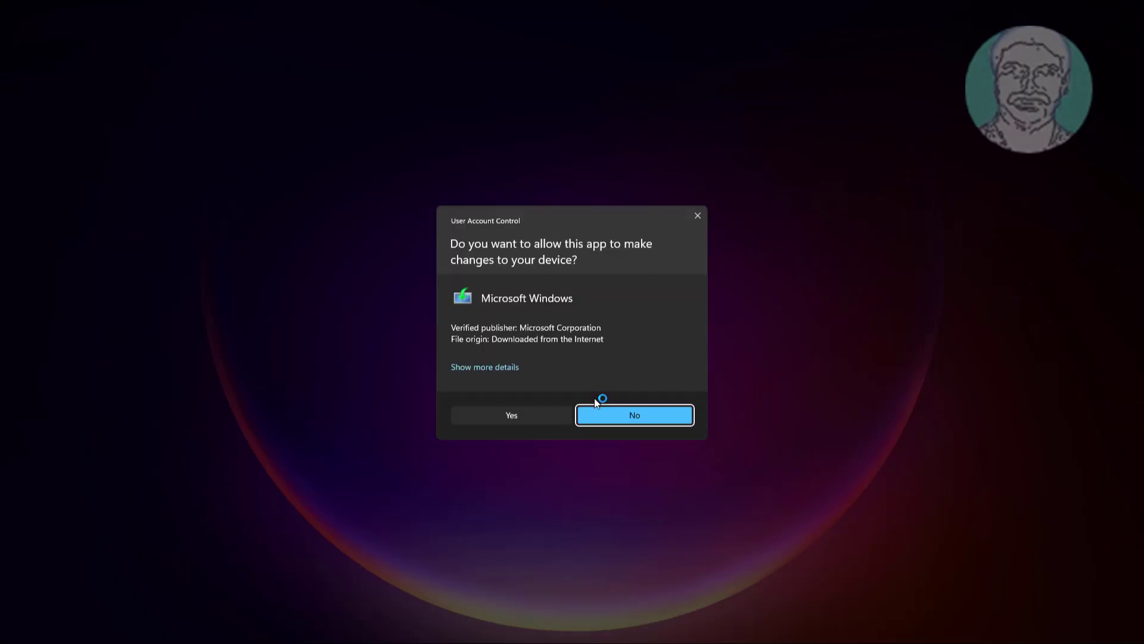
click(552, 415)
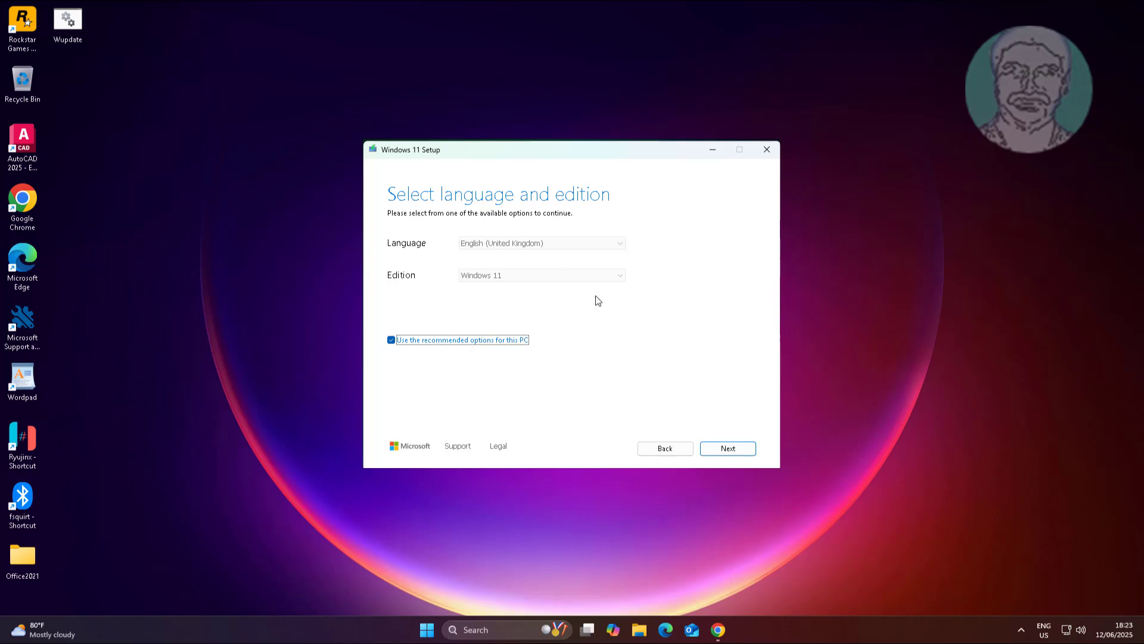
Step: Accept the recommended language and edition for this PC and choose ISO file as the media to use
click(735, 451)
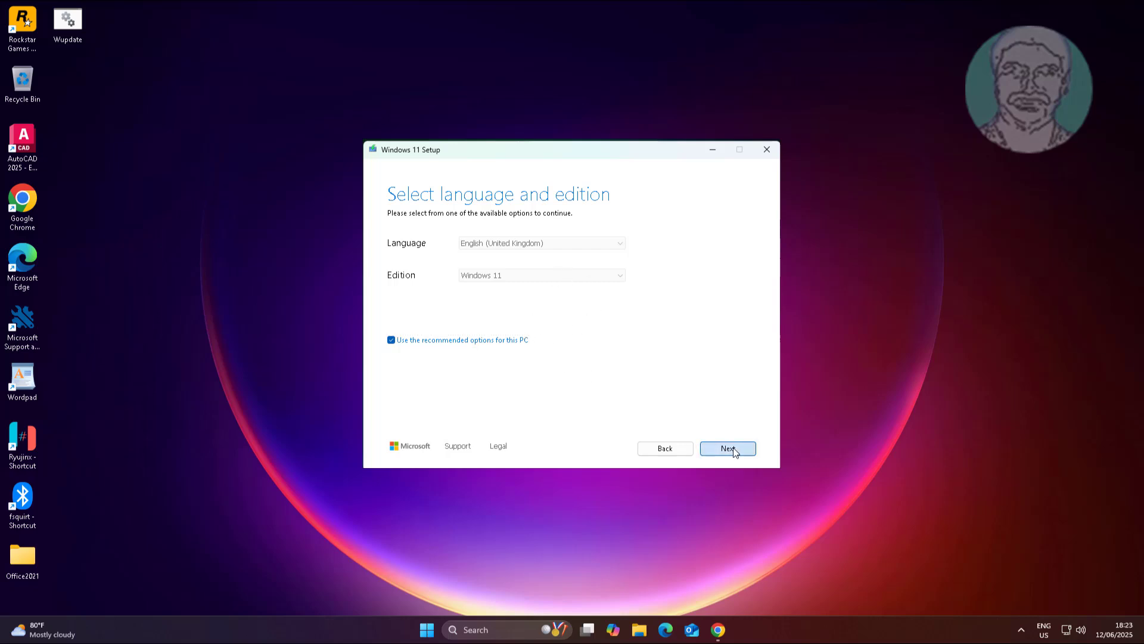
click(393, 278)
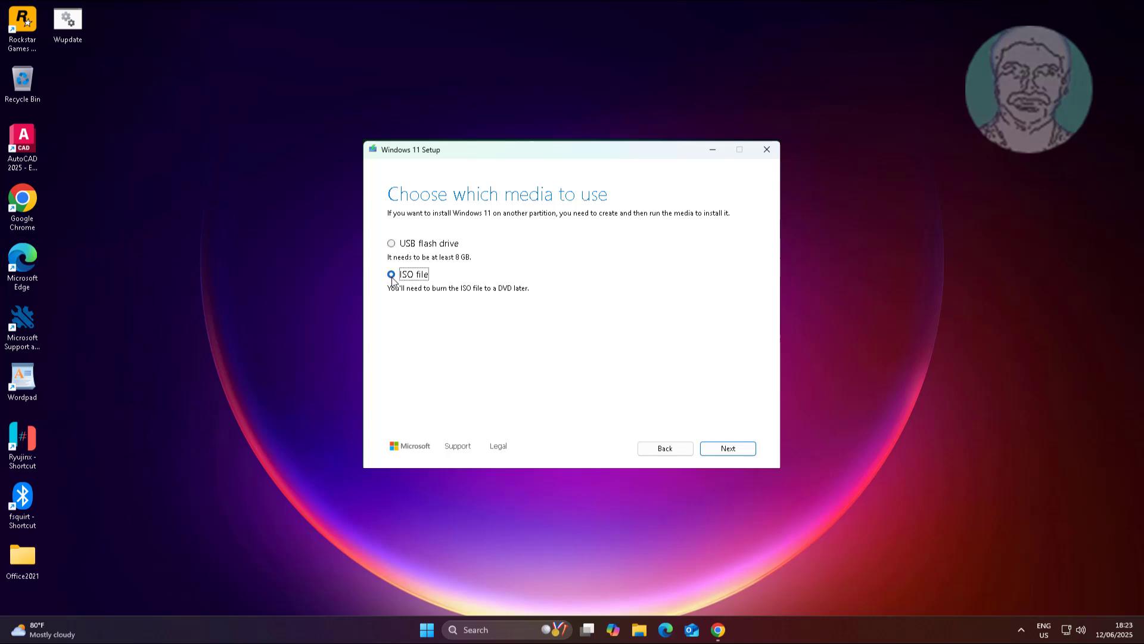
click(714, 450)
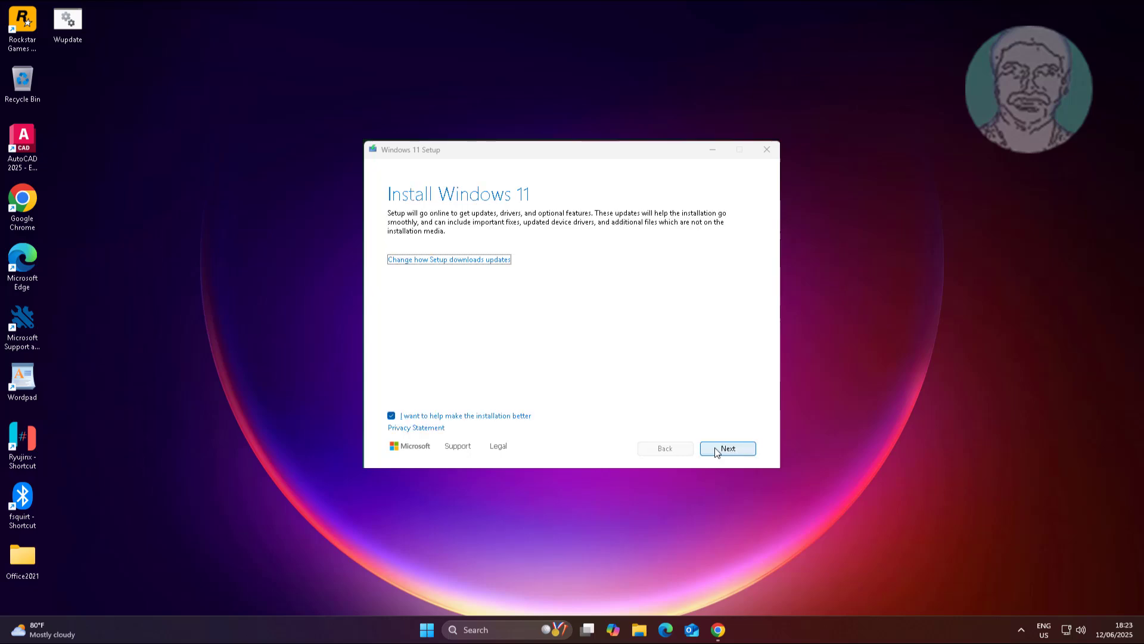
Step: Set how Windows 11 Setup downloads updates to Not right now and continue to the choice of what to keep
click(469, 261)
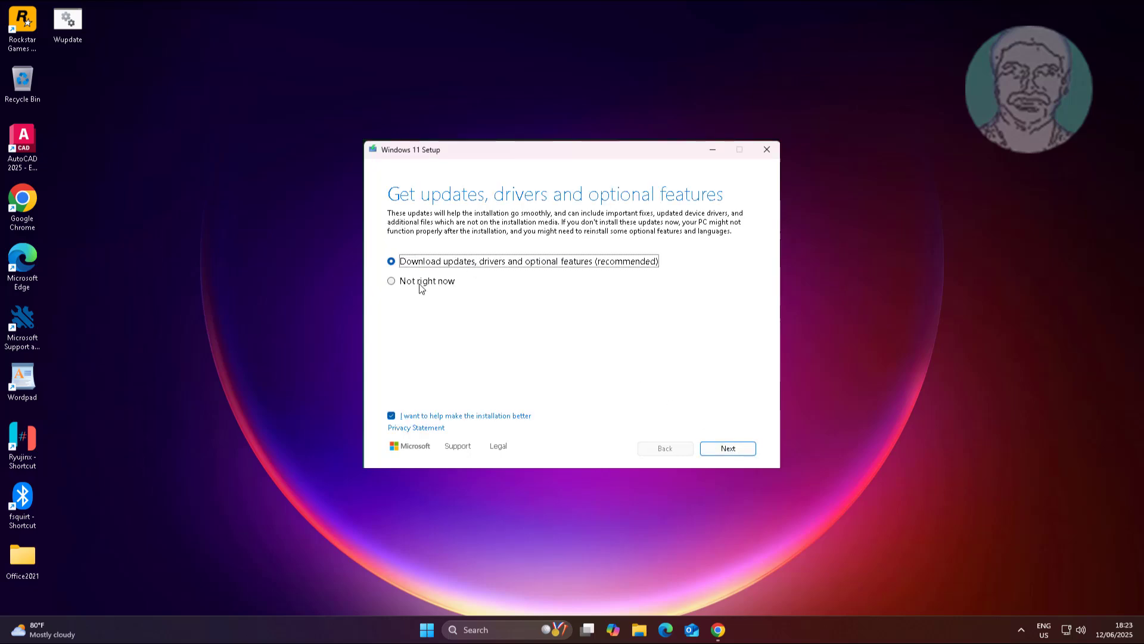
click(422, 282)
click(727, 457)
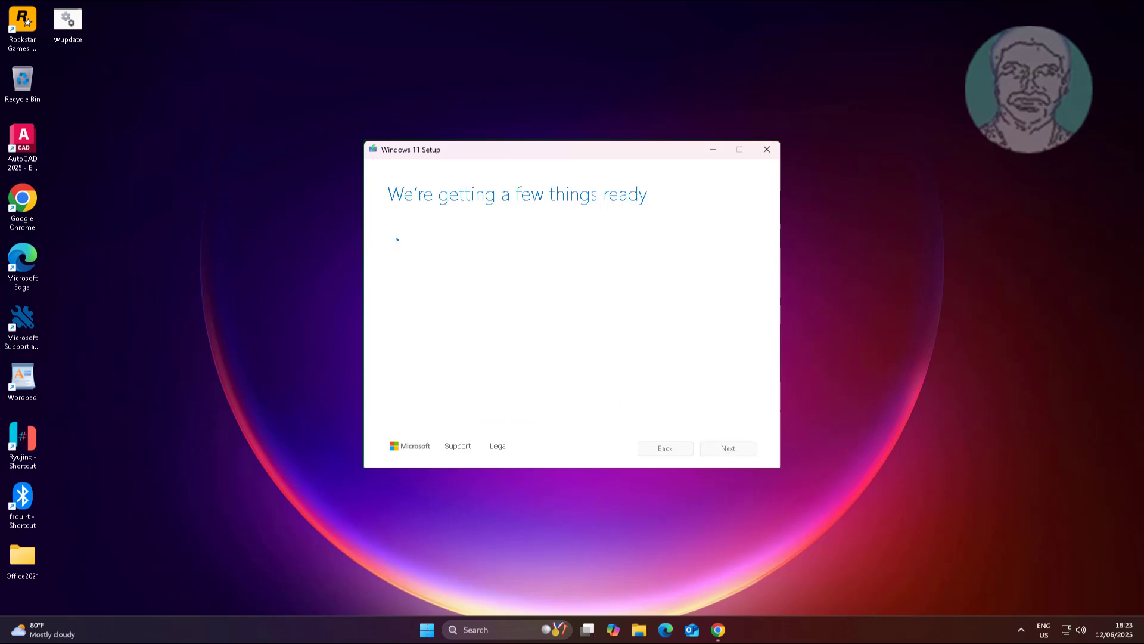
click(728, 449)
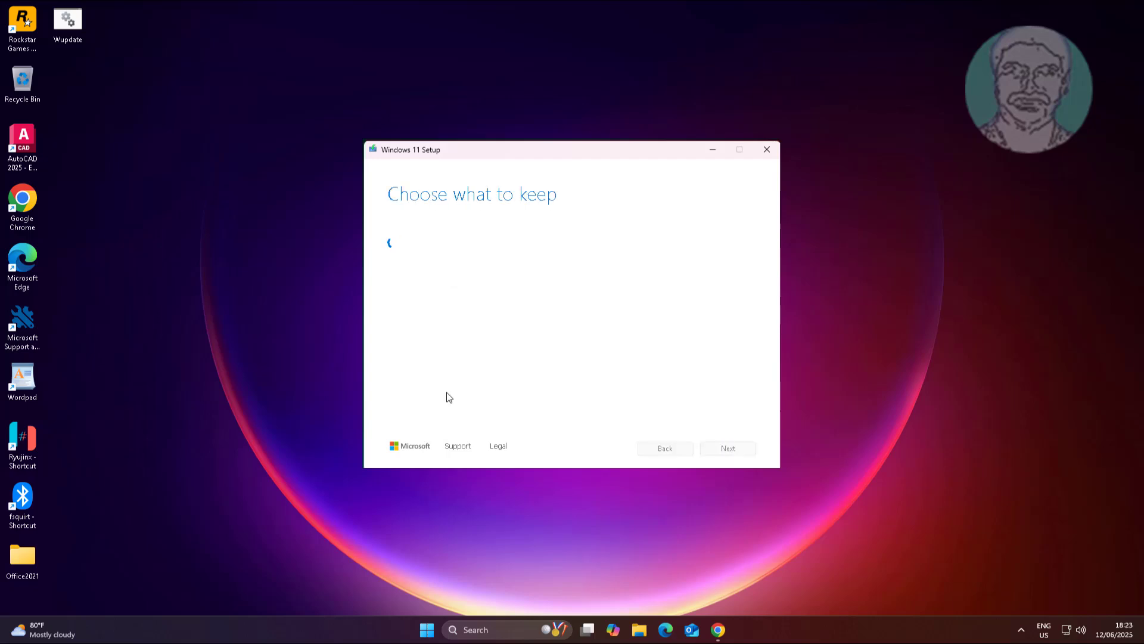